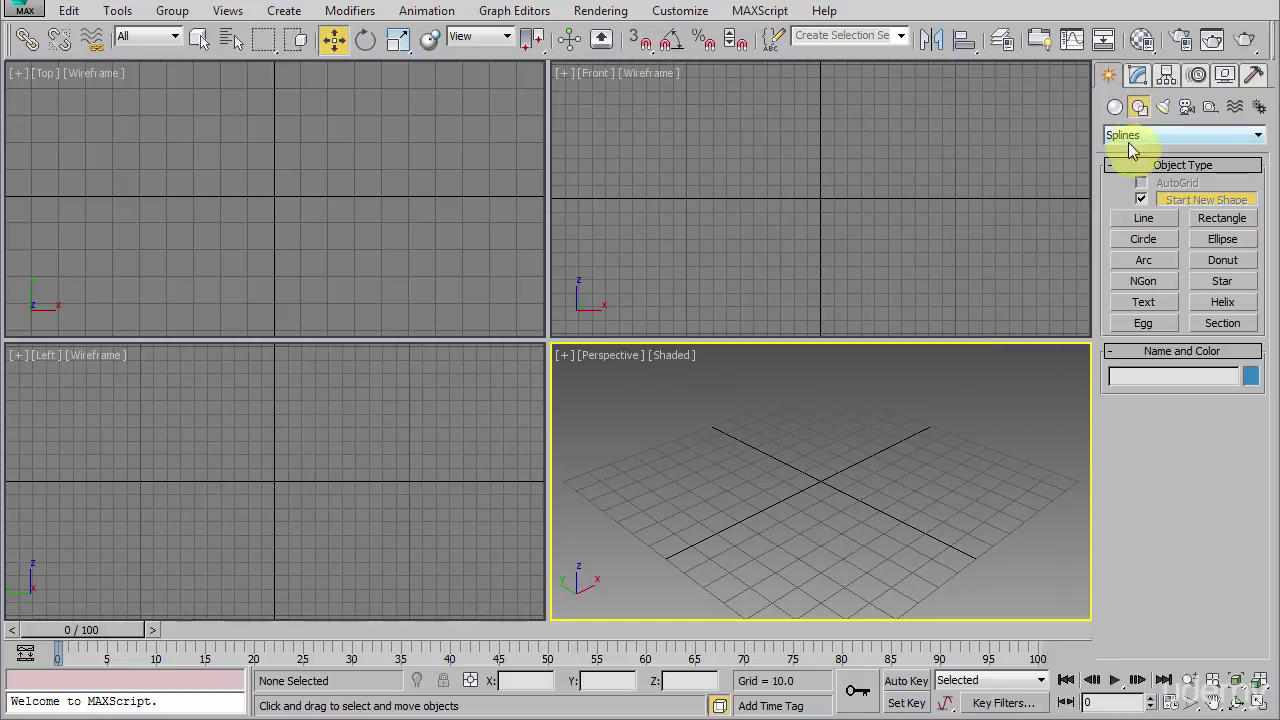
- Activate the Line spline tool and maximize the Top viewport
click(1145, 221)
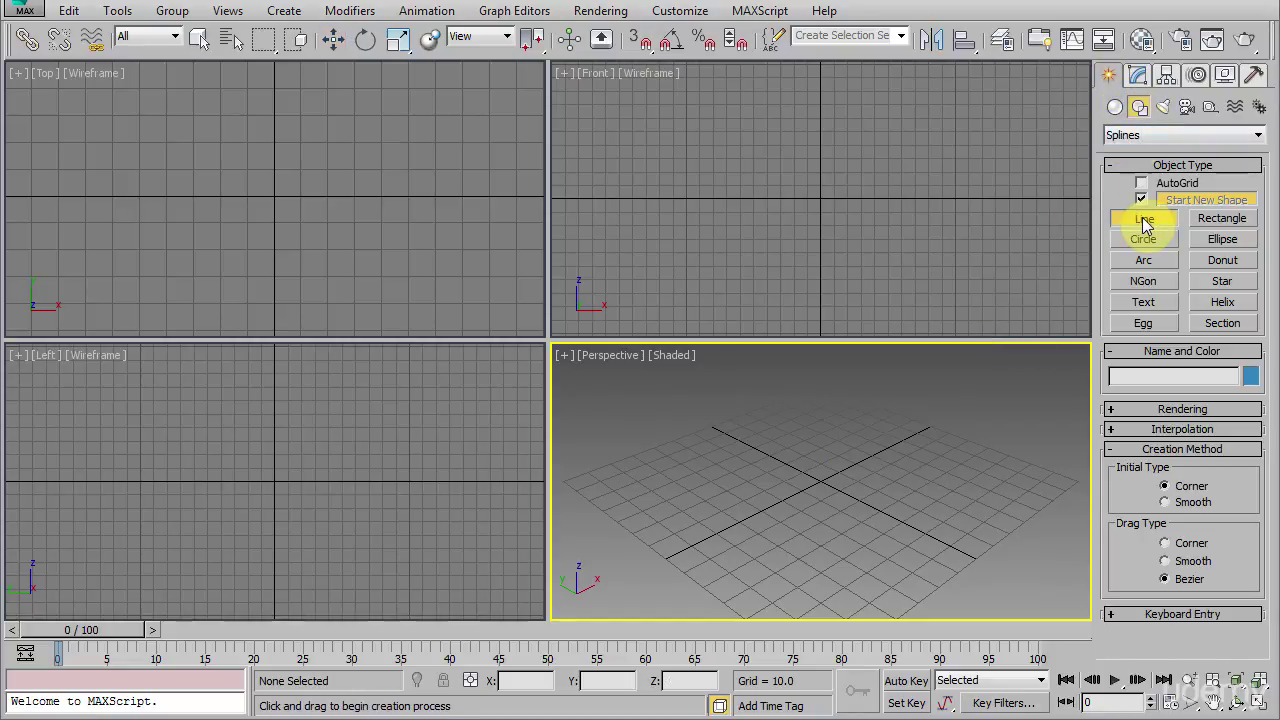
right_click(380, 200)
key(alt+w)
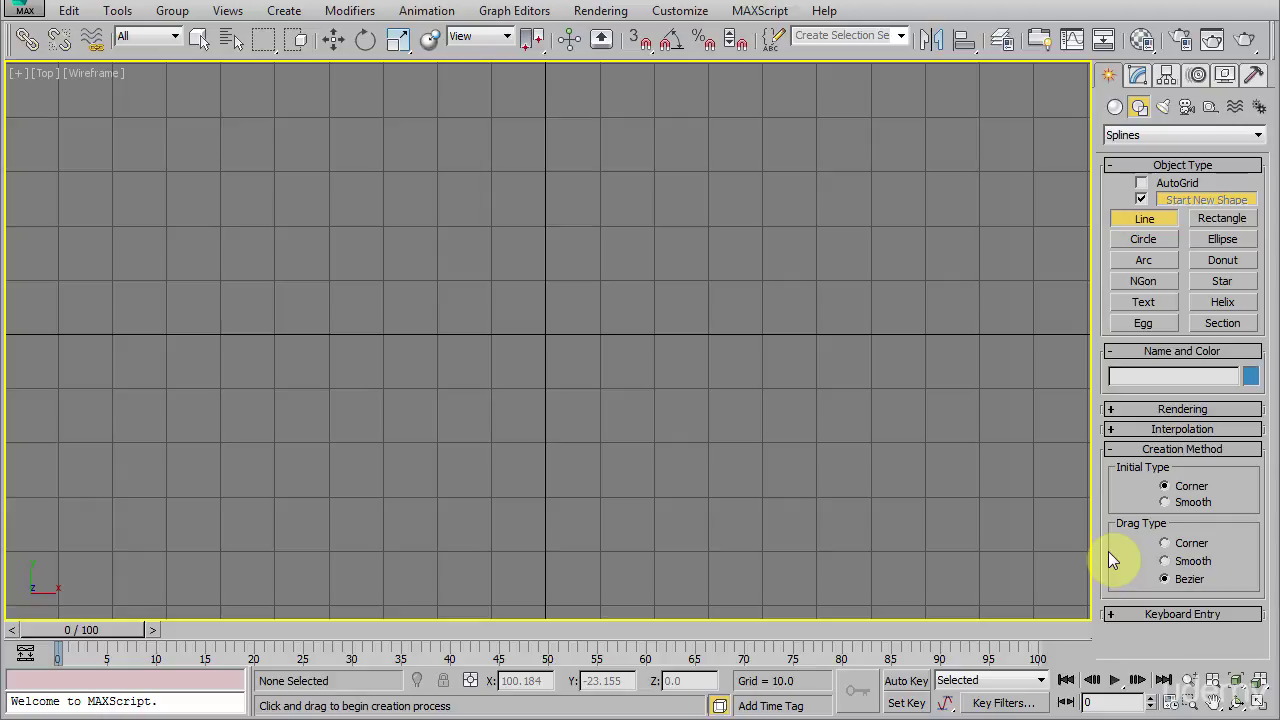
- Draw an open zigzag line of seven straight corner vertices, moving from the negative X side towards the origin
click(313, 279)
click(328, 446)
click(381, 291)
click(384, 495)
click(446, 332)
click(445, 493)
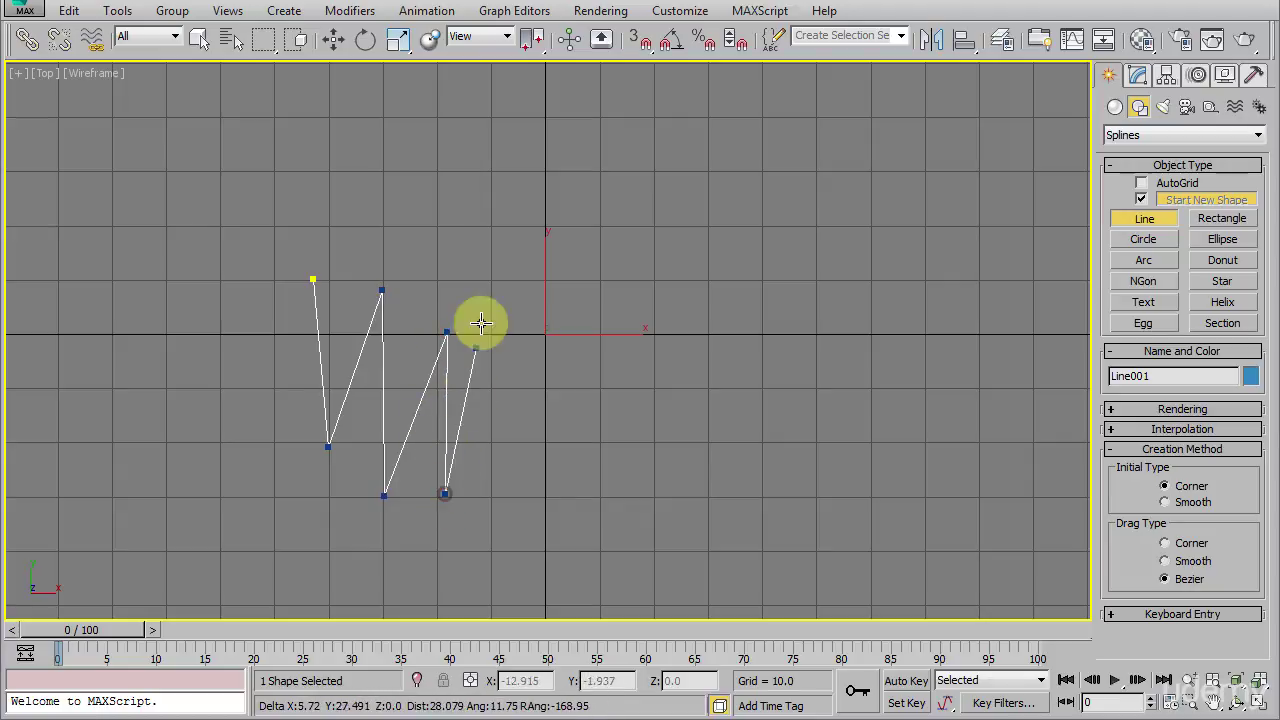
click(514, 236)
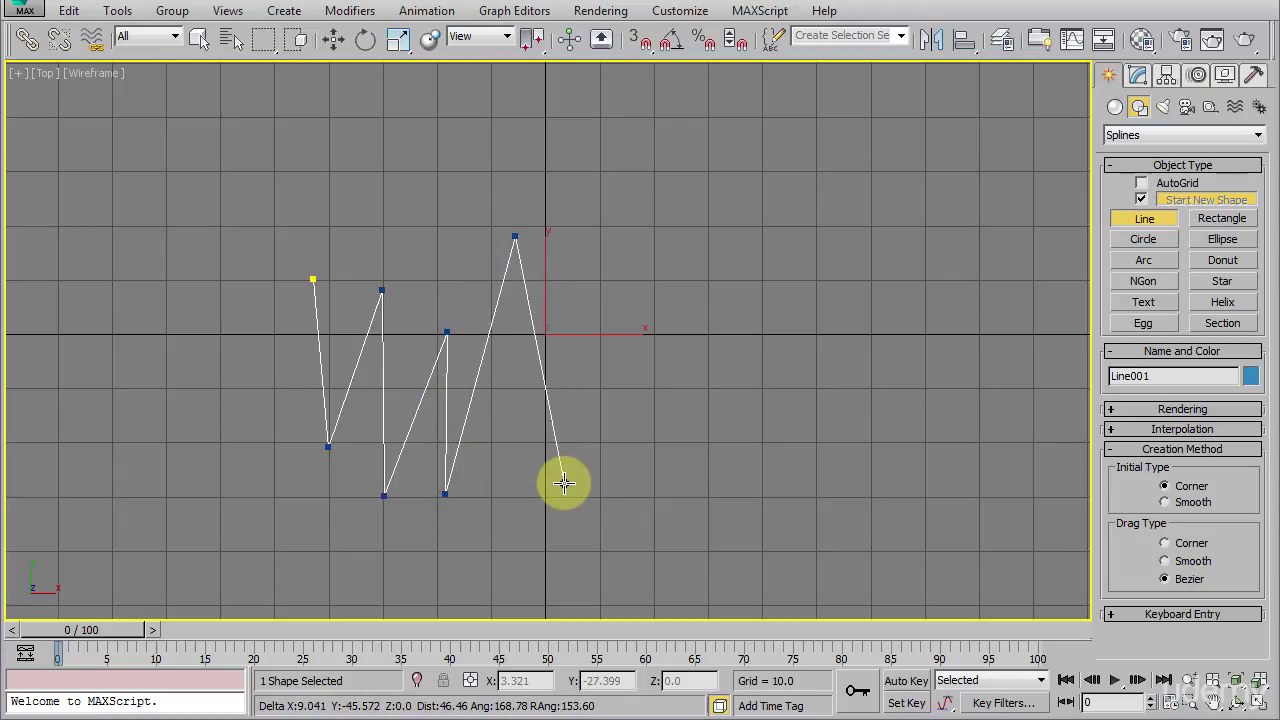
- Continue the zigzag line with four Bezier vertices that form a winding S-shaped curve
drag(636, 509, 716, 527)
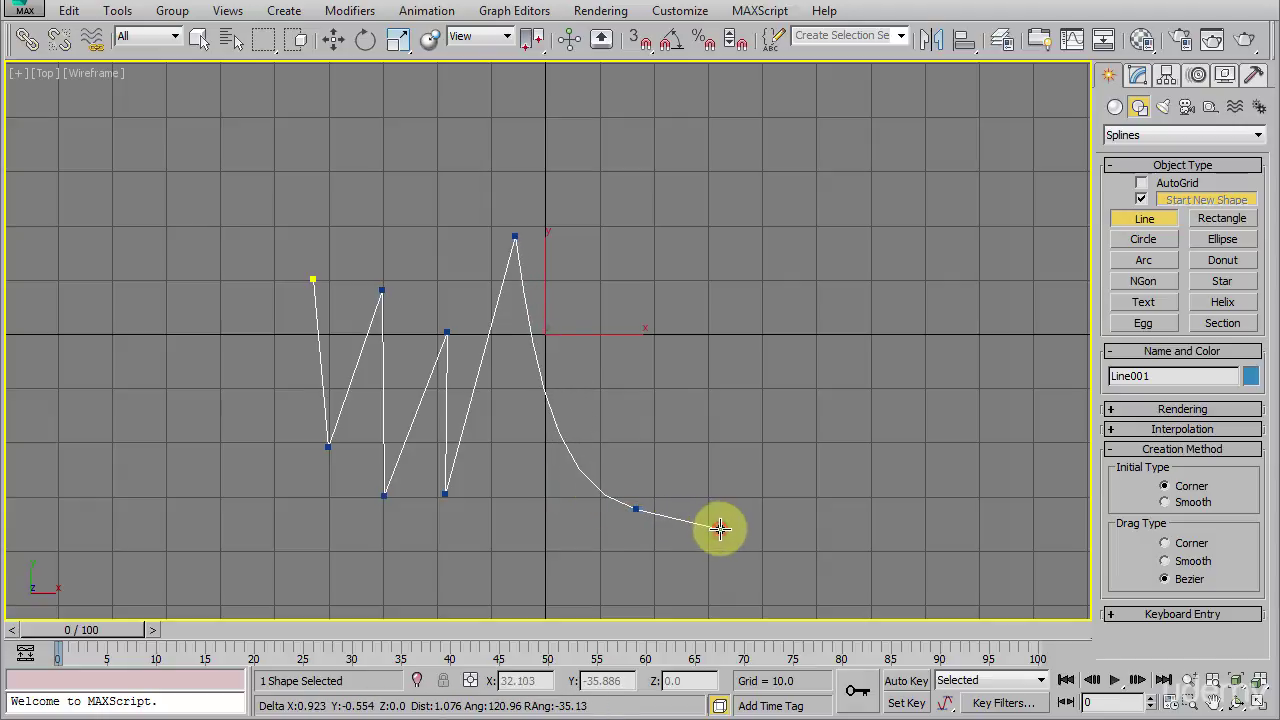
click(726, 339)
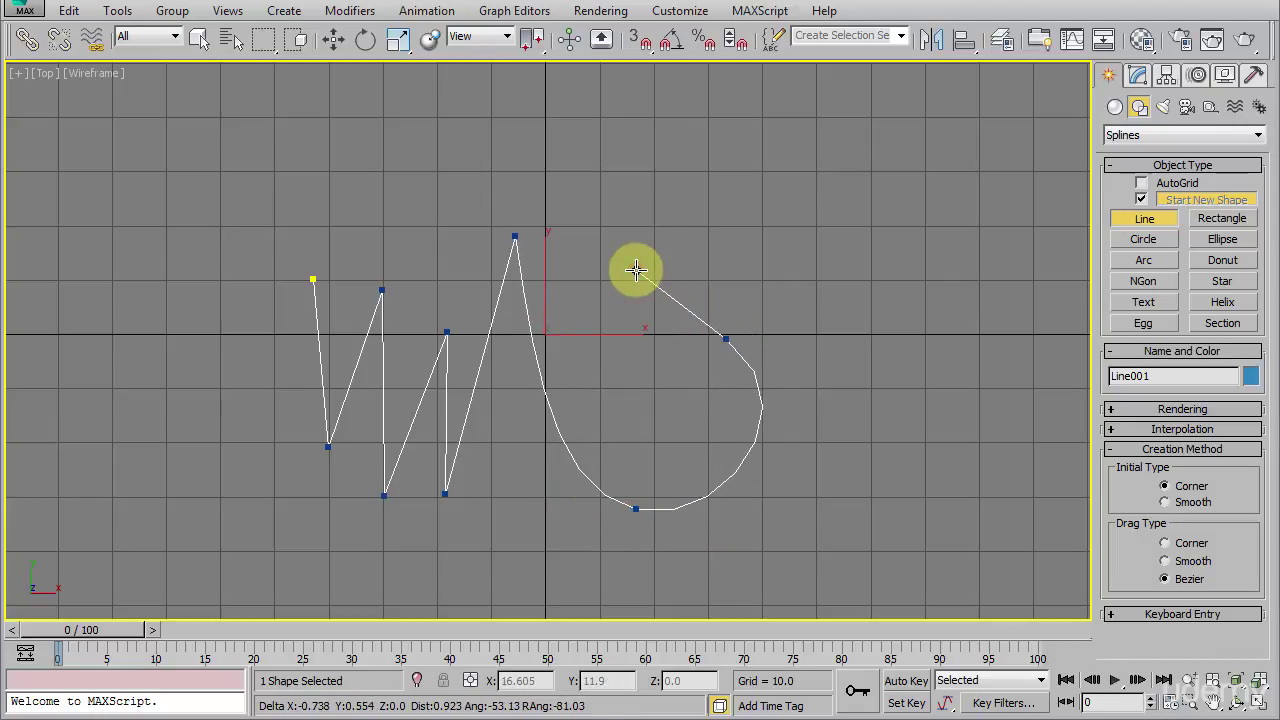
click(792, 245)
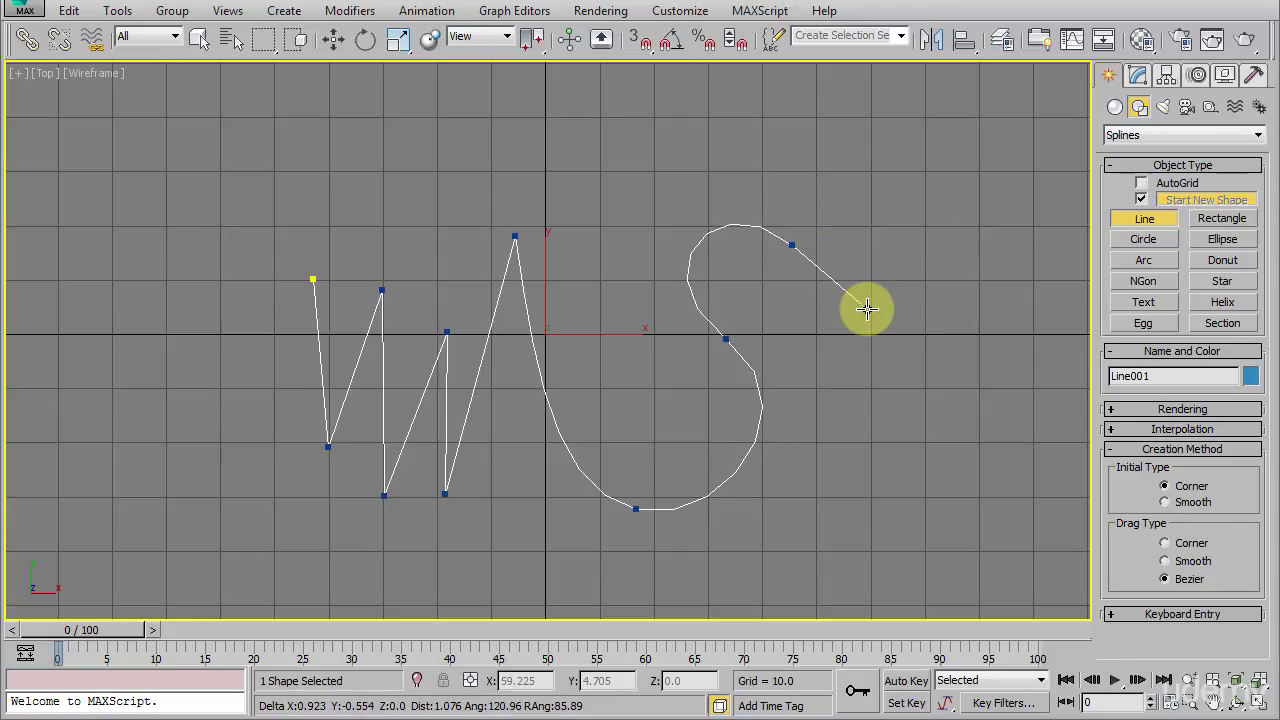
drag(838, 458, 771, 531)
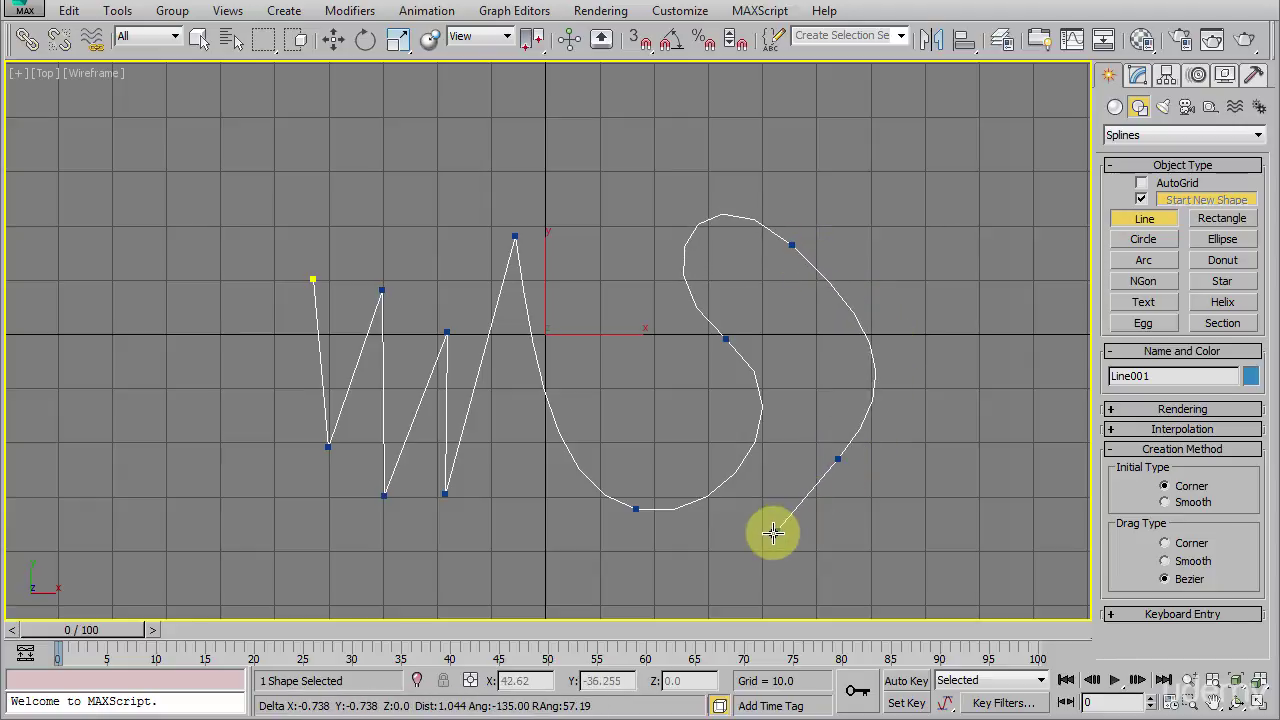
- End the zigzag and S-curve line as an open spline and delete it
right_click(909, 493)
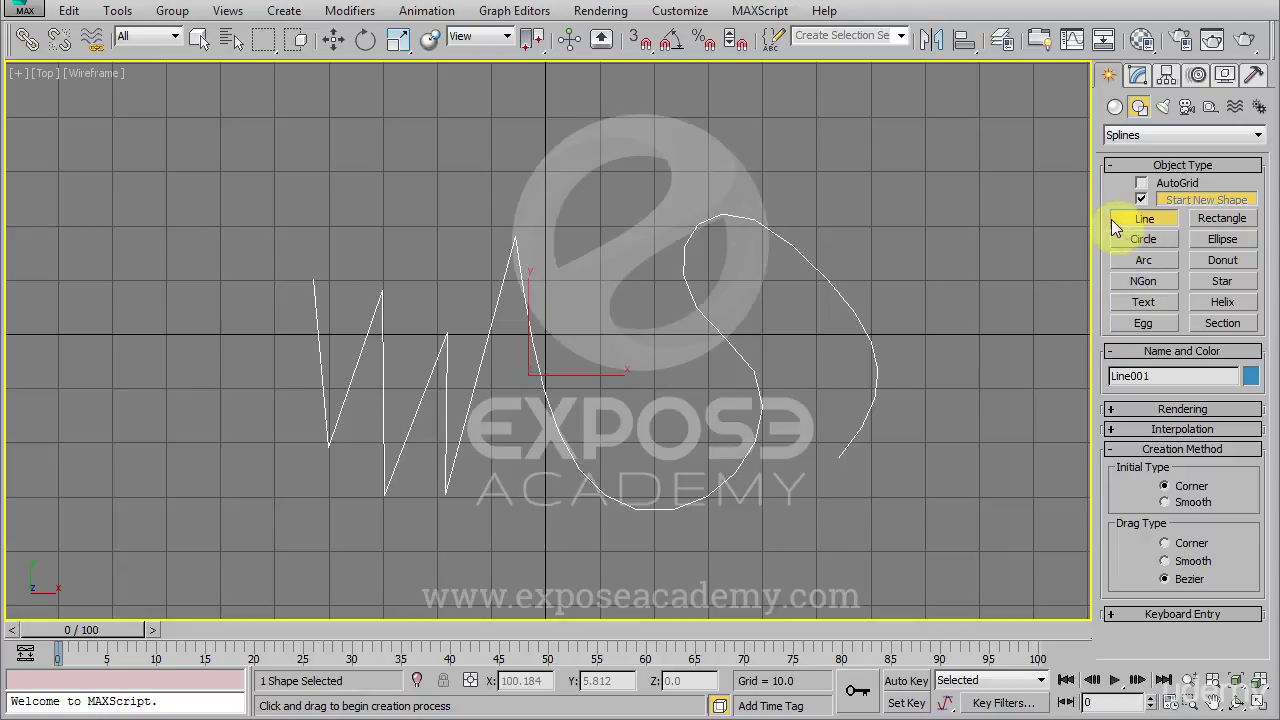
right_click(897, 324)
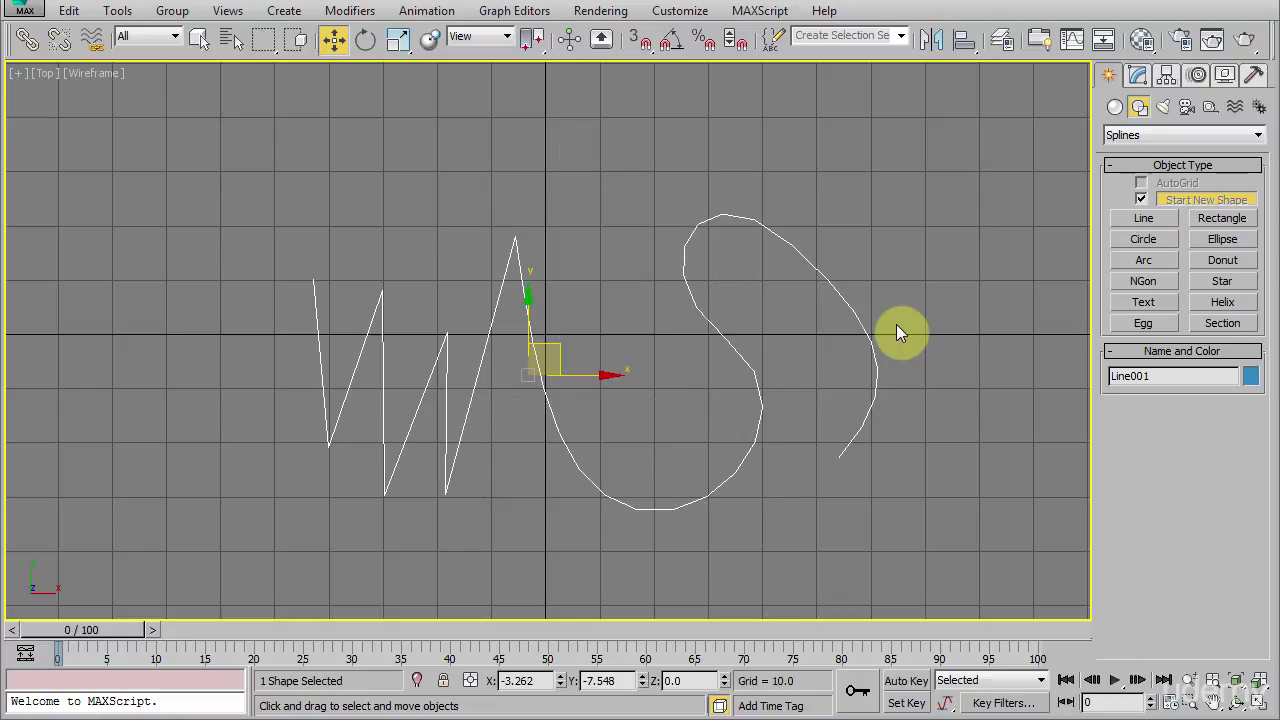
key(Delete)
- Draw a heart with the Line tool, using corner points on the vertical axis and Bezier side points, and close the spline
click(1143, 222)
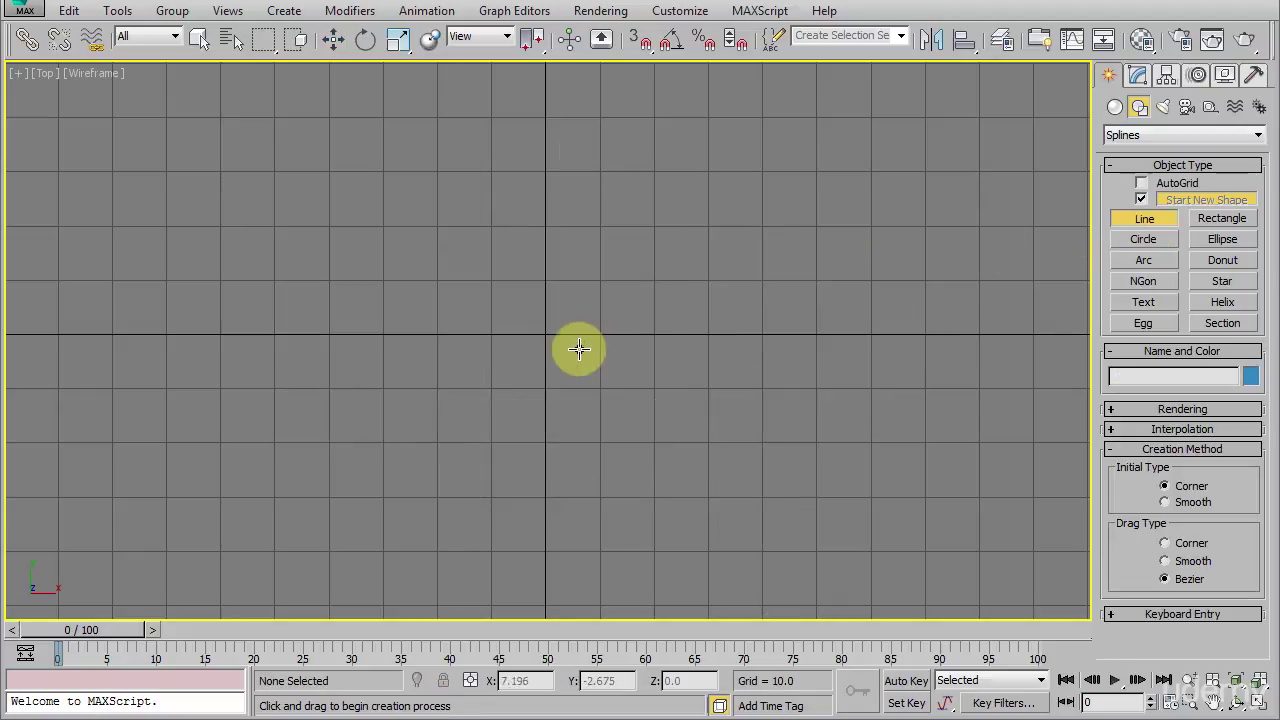
click(544, 292)
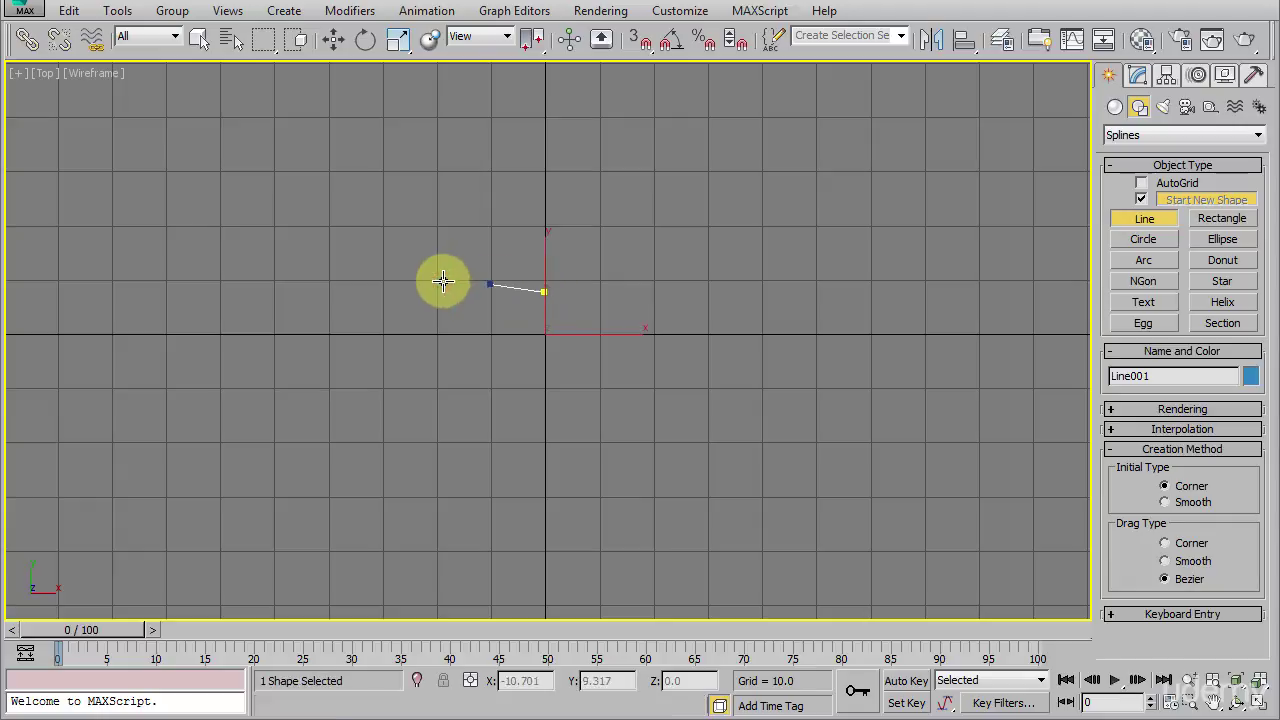
drag(408, 279, 354, 331)
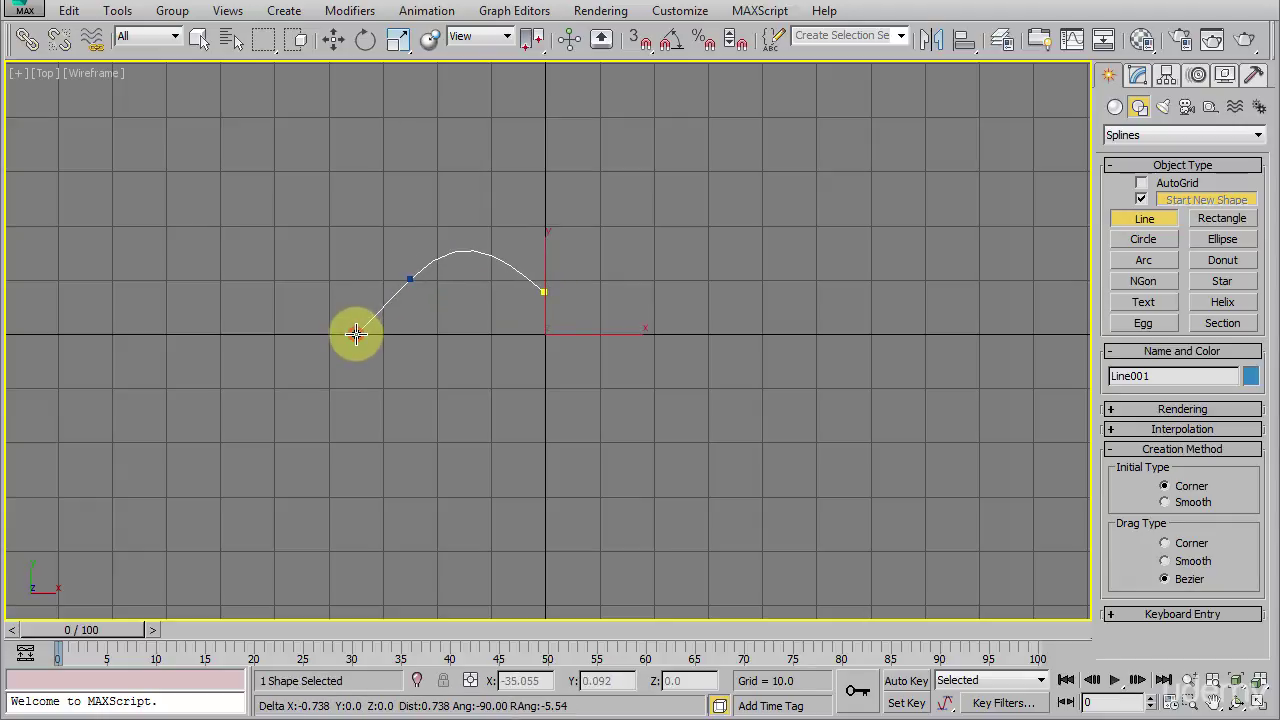
click(545, 497)
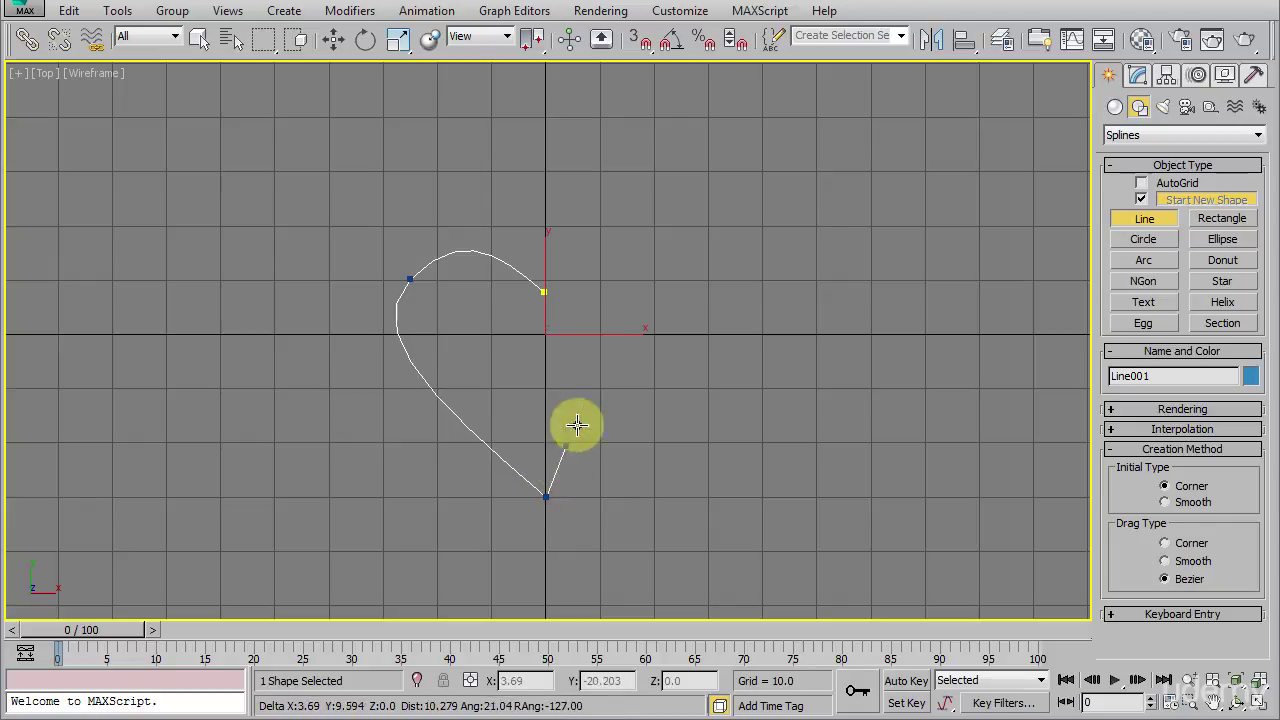
drag(678, 279, 620, 221)
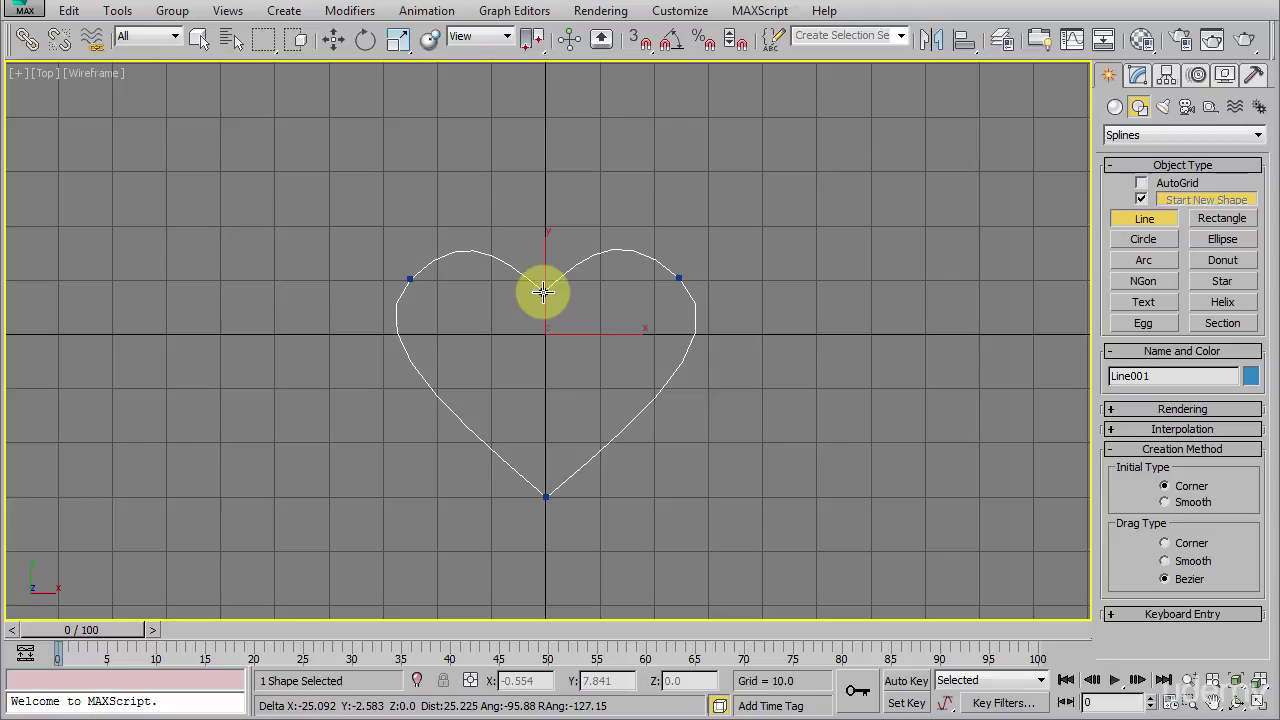
click(542, 291)
drag(950, 457, 886, 369)
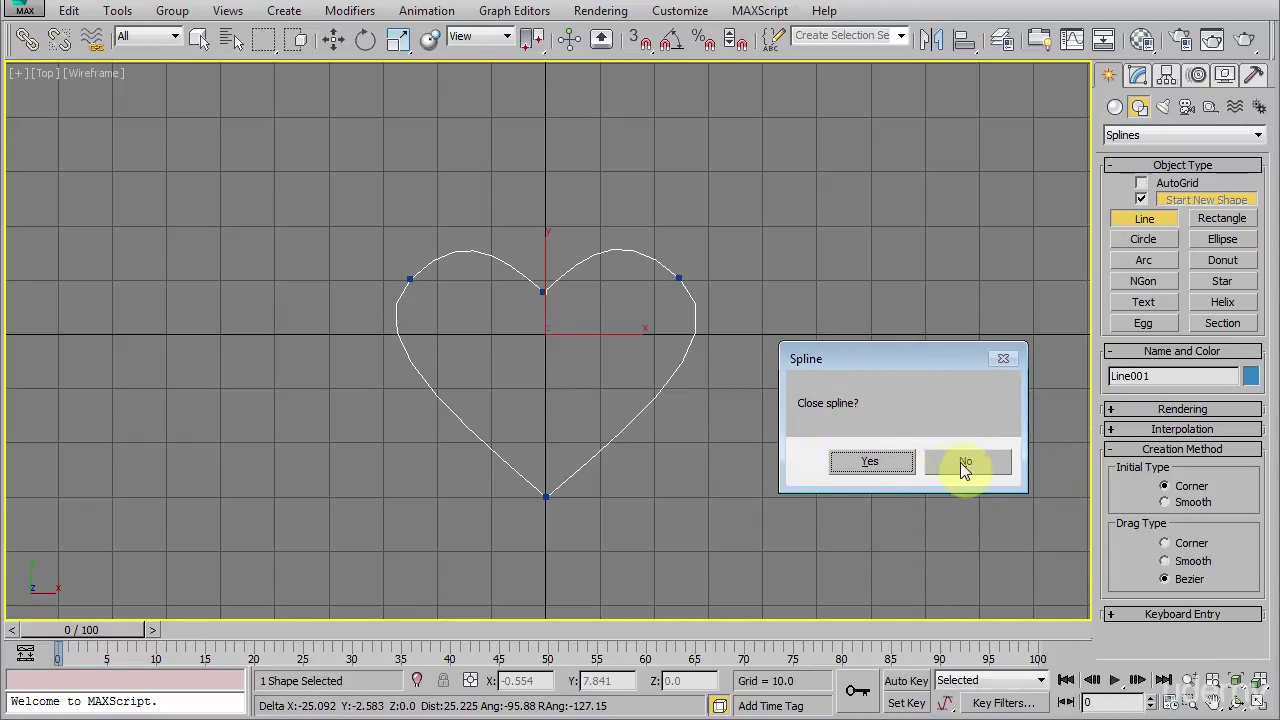
click(864, 466)
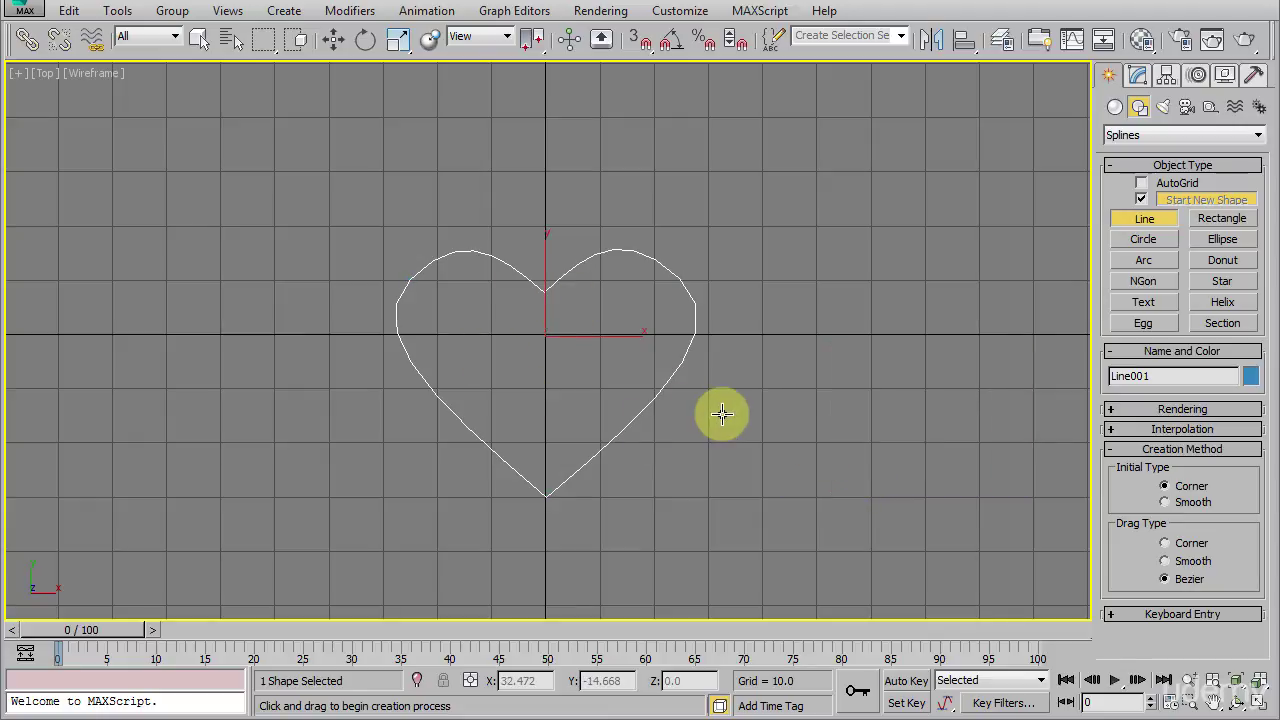
- Leave the Line tool for the Move tool and delete the heart spline
key(w)
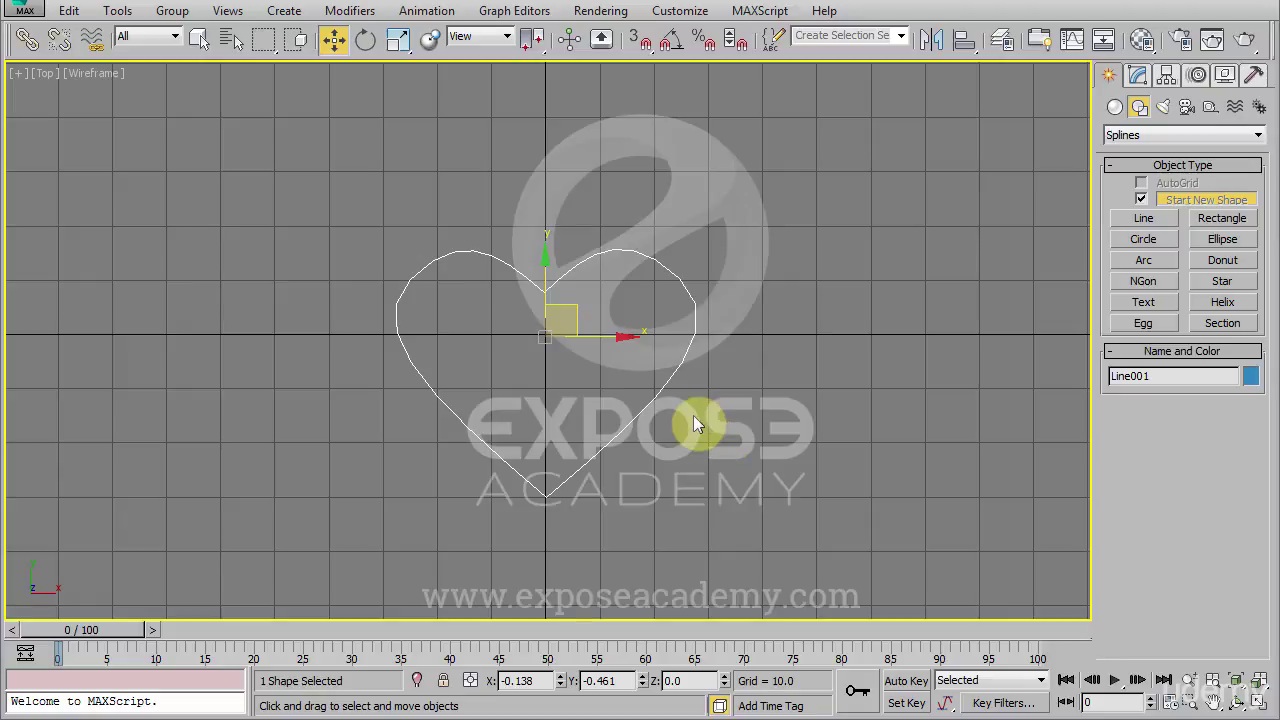
click(674, 410)
click(651, 396)
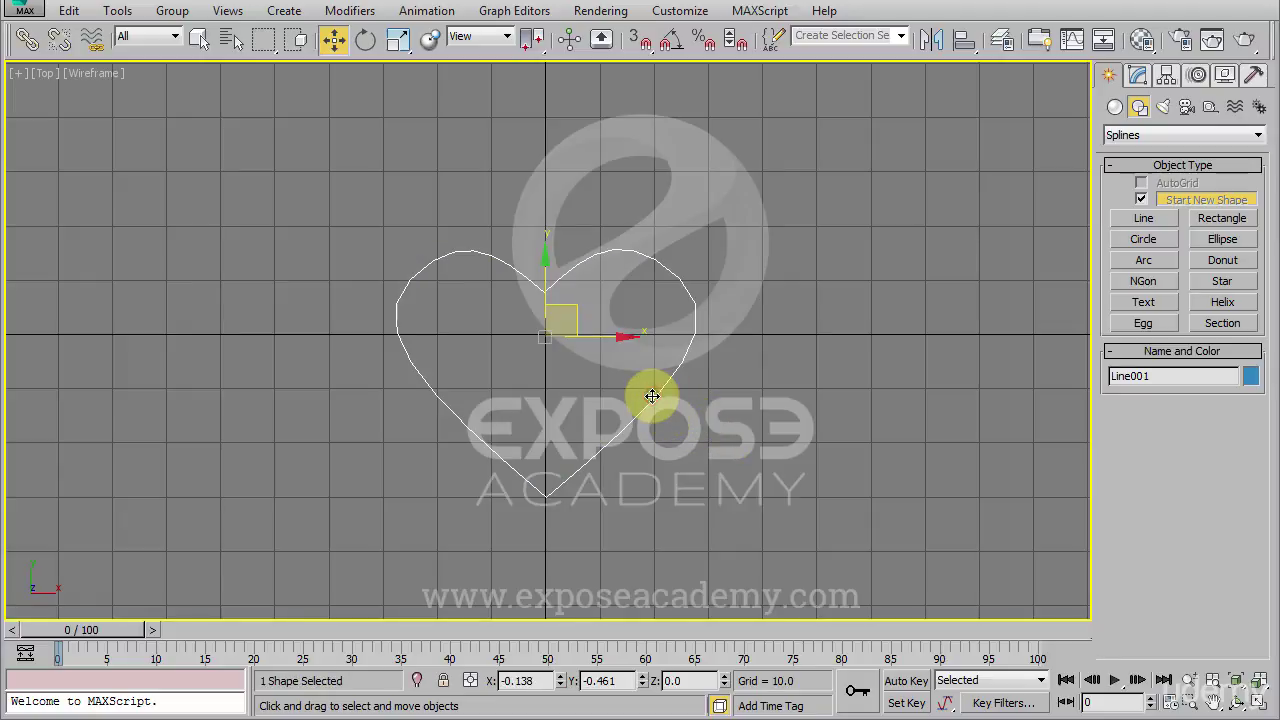
key(Delete)
- Start a new line with six straight corner vertices looping around the origin and extending along positive X
click(1142, 216)
click(648, 287)
click(523, 216)
click(410, 333)
click(466, 479)
click(712, 423)
click(838, 470)
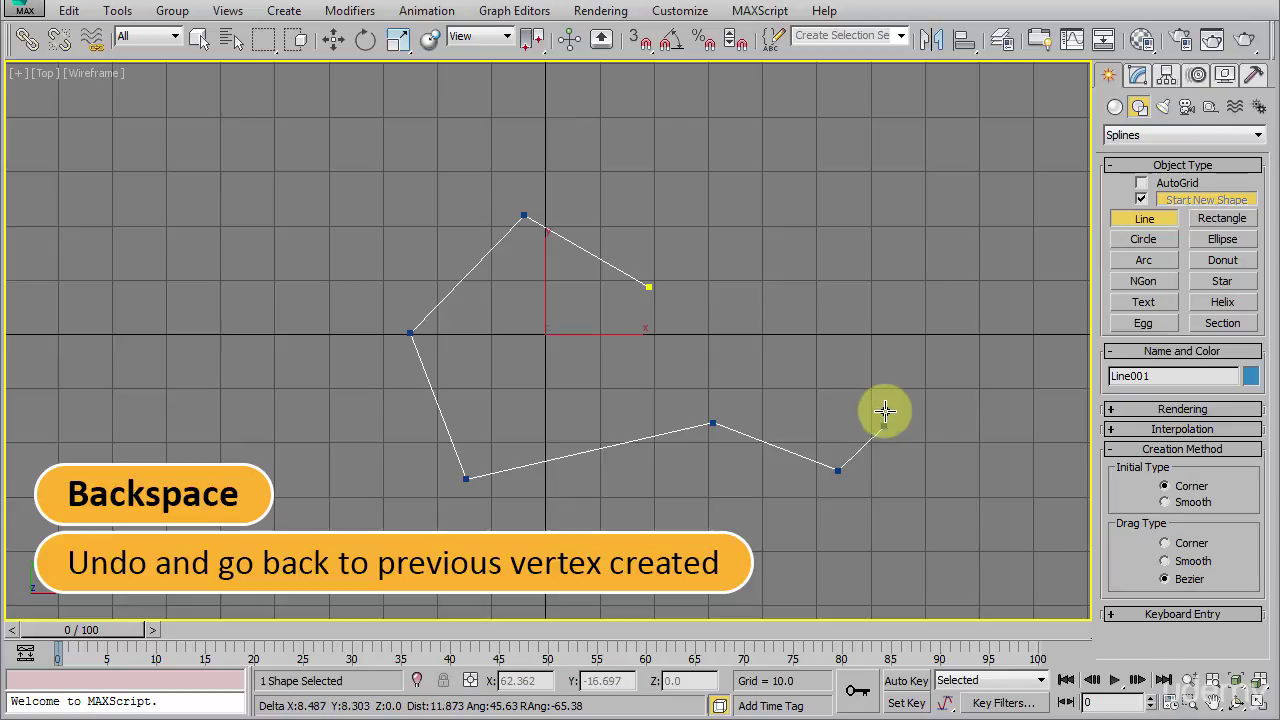
- Remove the last four vertices of the unfinished line, one after another
key(BackSpace)
key(BackSpace)
key(BackSpace)
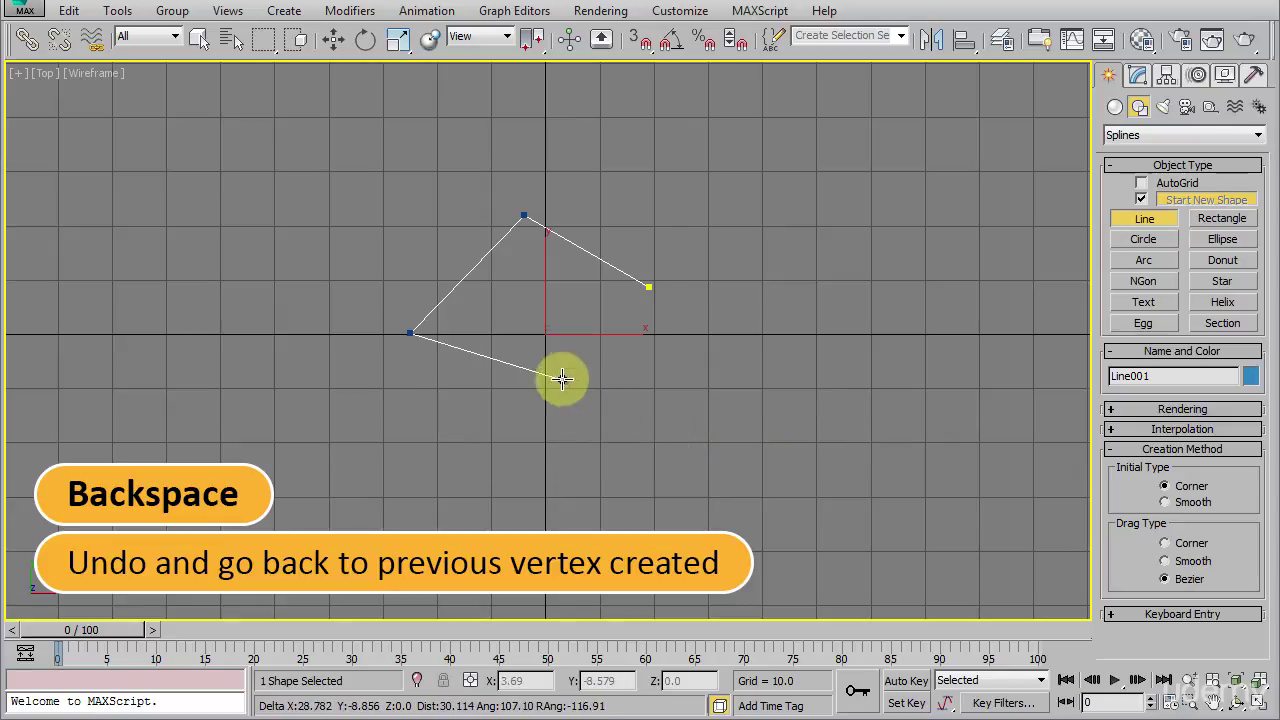
key(BackSpace)
- Finish the shortened line with one corner vertex below the X axis and delete it
click(483, 456)
right_click(513, 464)
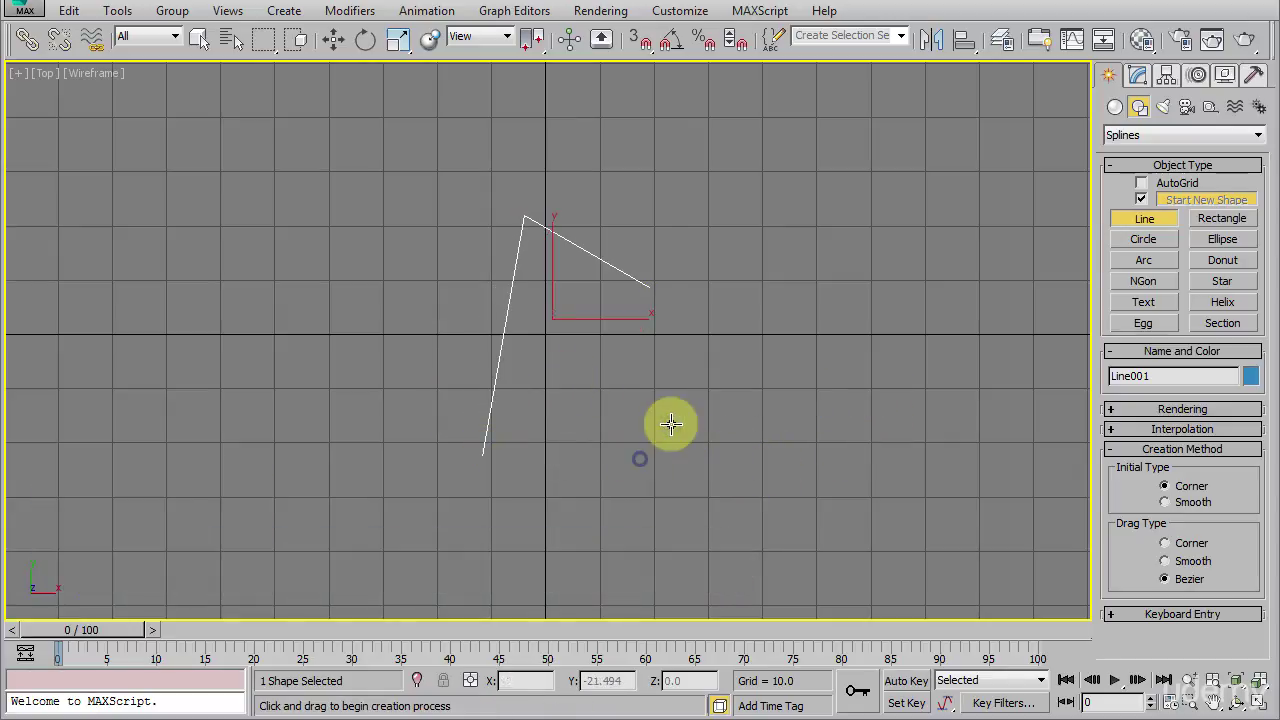
key(w)
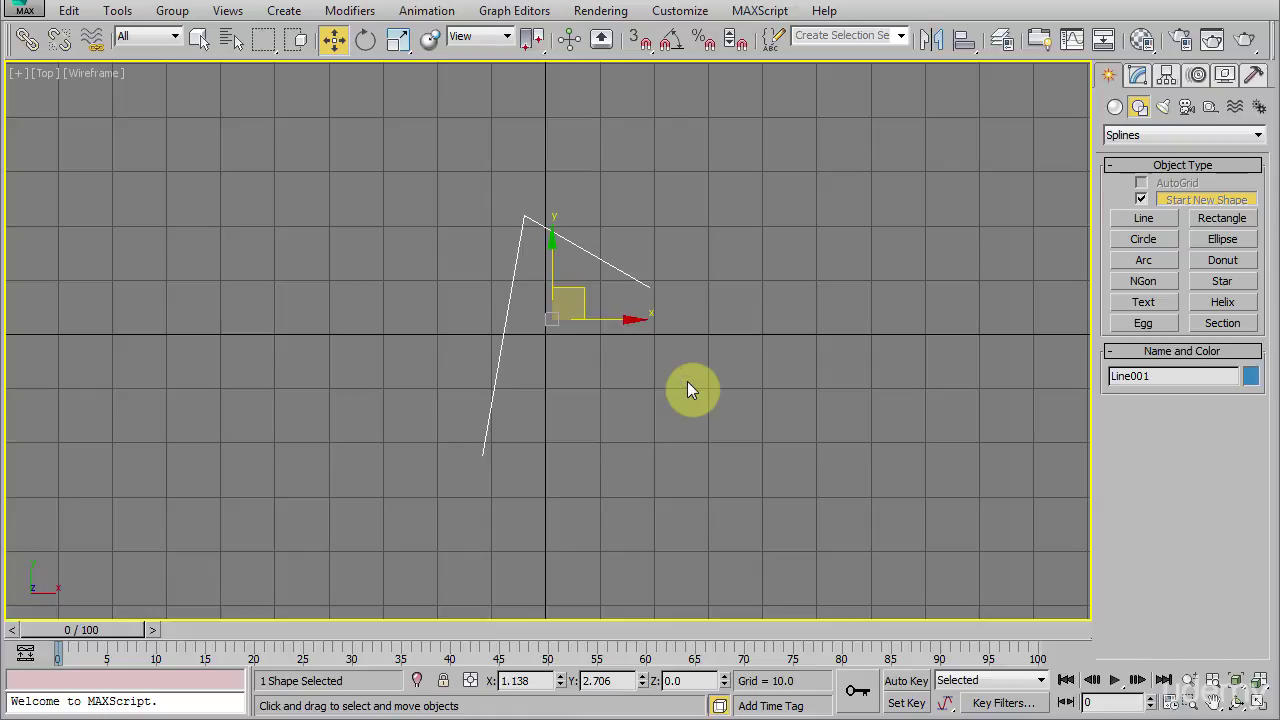
key(Delete)
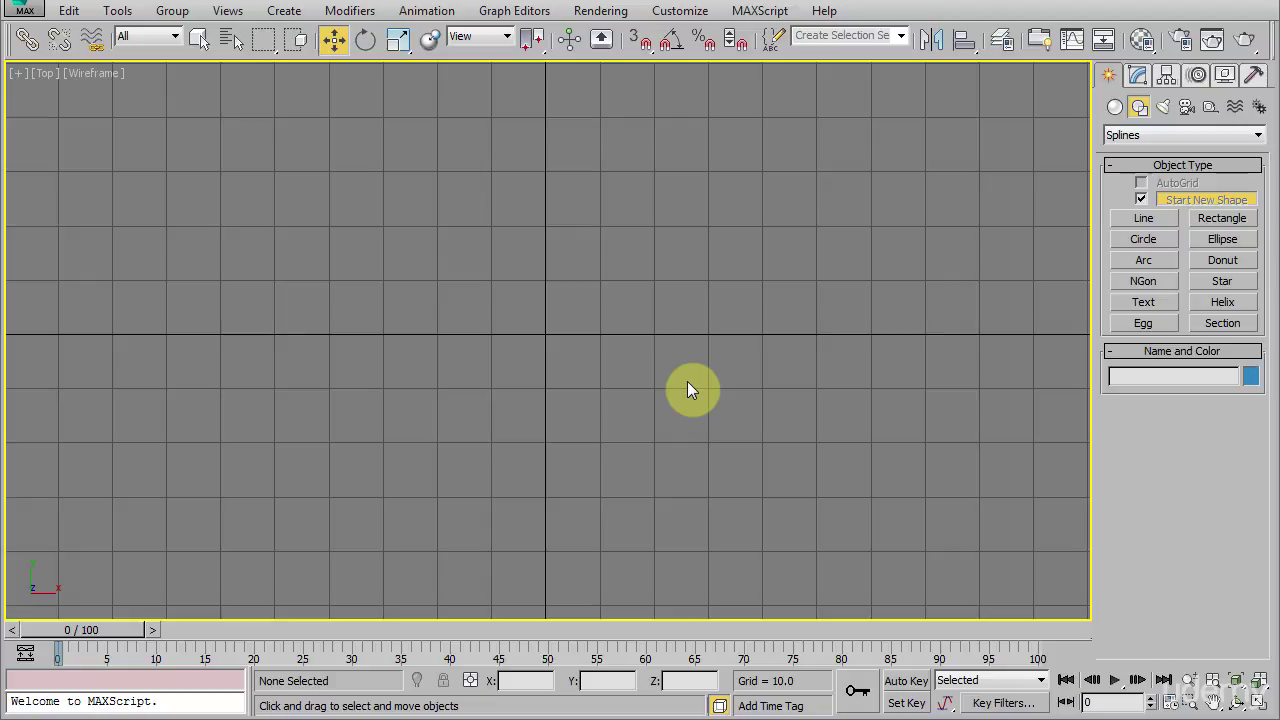
- Draw a line with two corner vertices, a Bezier-corner vertex forming a sharp curved crest, and a corner vertex beneath it
click(1139, 220)
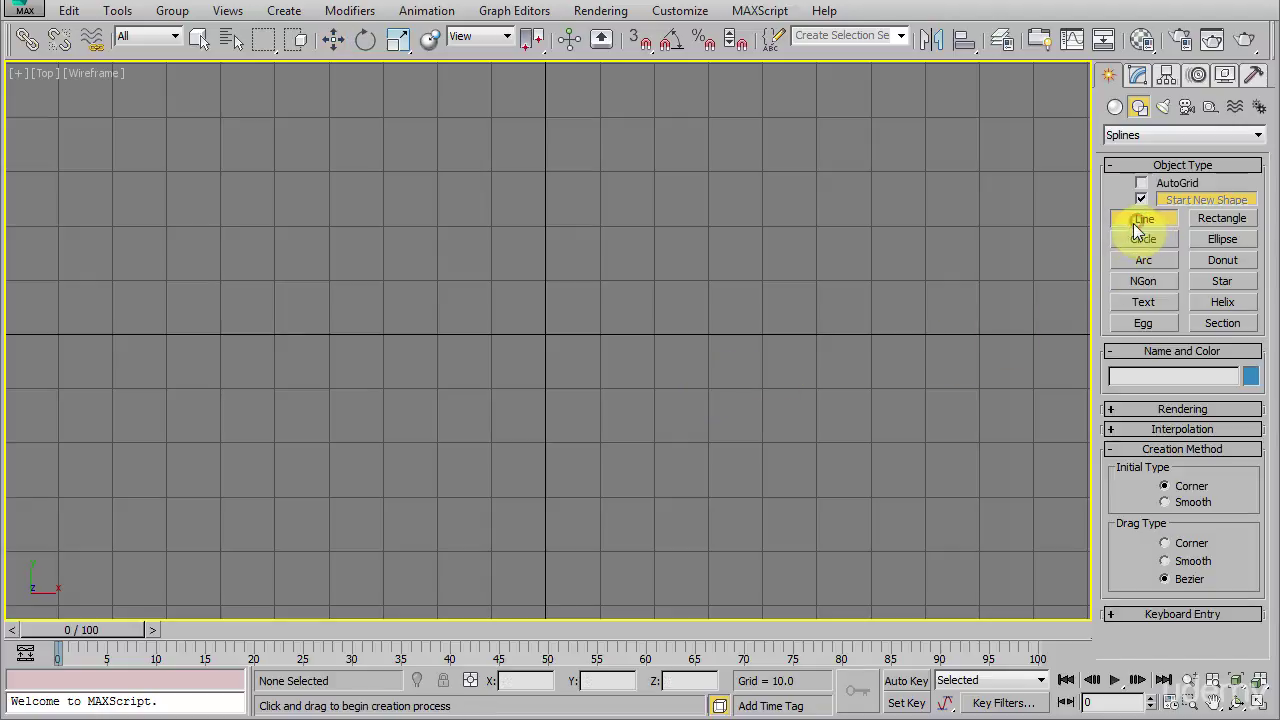
click(378, 184)
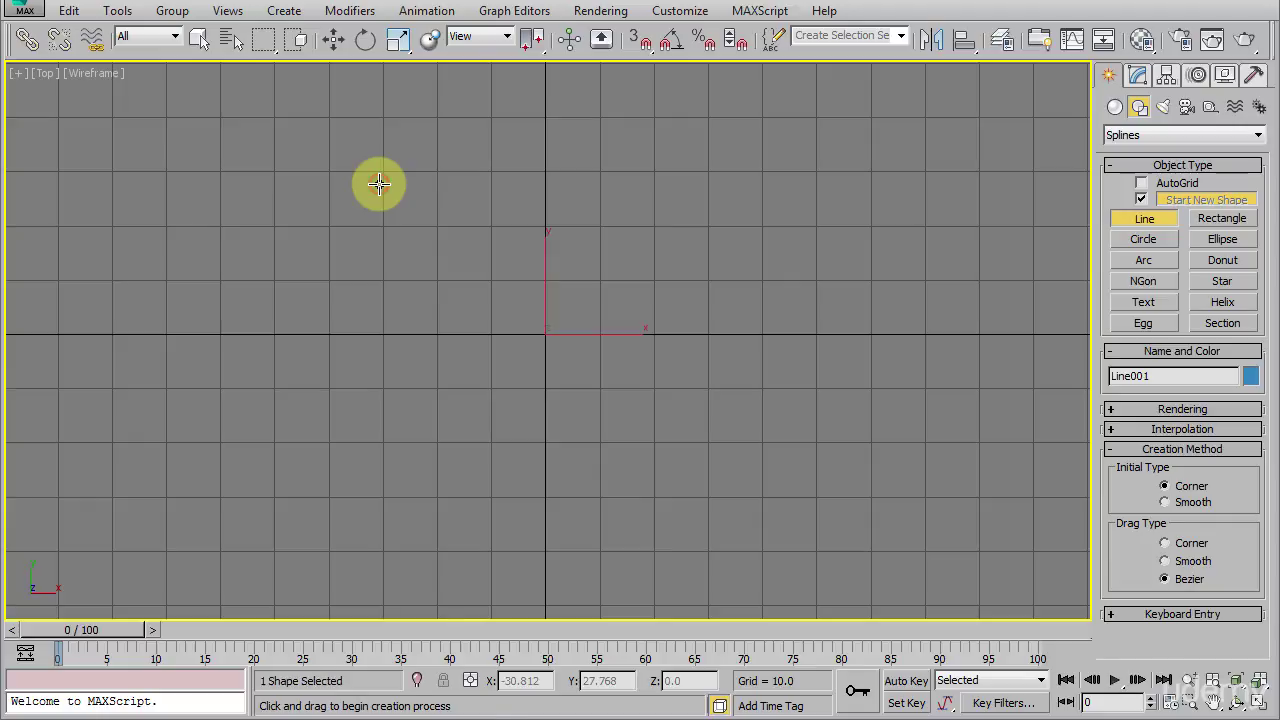
click(434, 462)
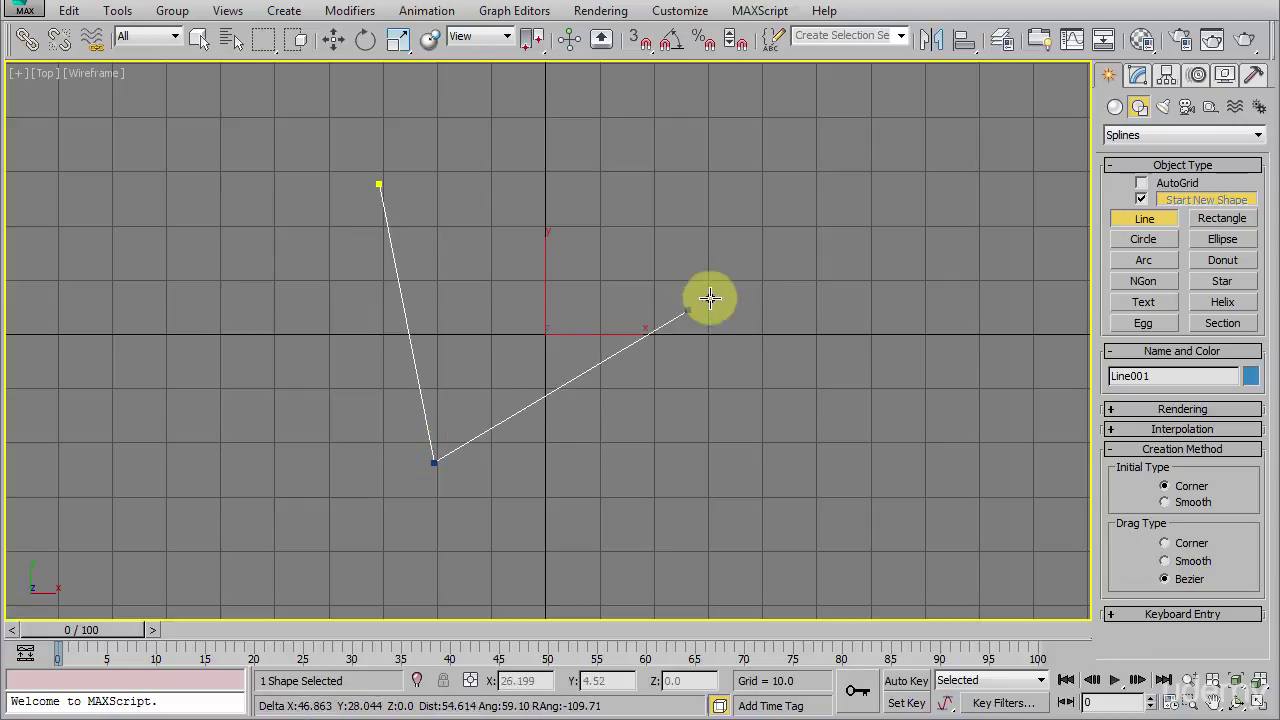
drag(771, 284, 917, 369)
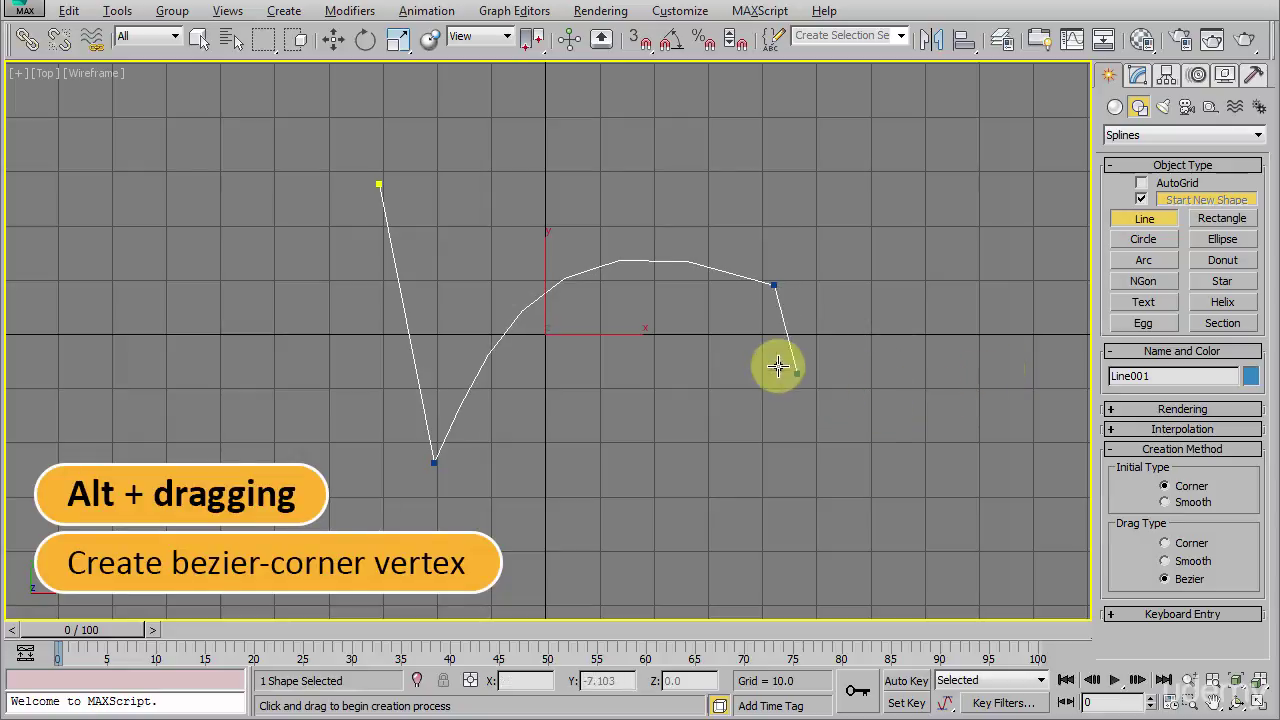
mouse_move(613, 323)
alt+mouse_down()
mouse_move(660, 364)
mouse_move(883, 326)
mouse_move(663, 375)
mouse_move(620, 345)
alt+mouse_up()
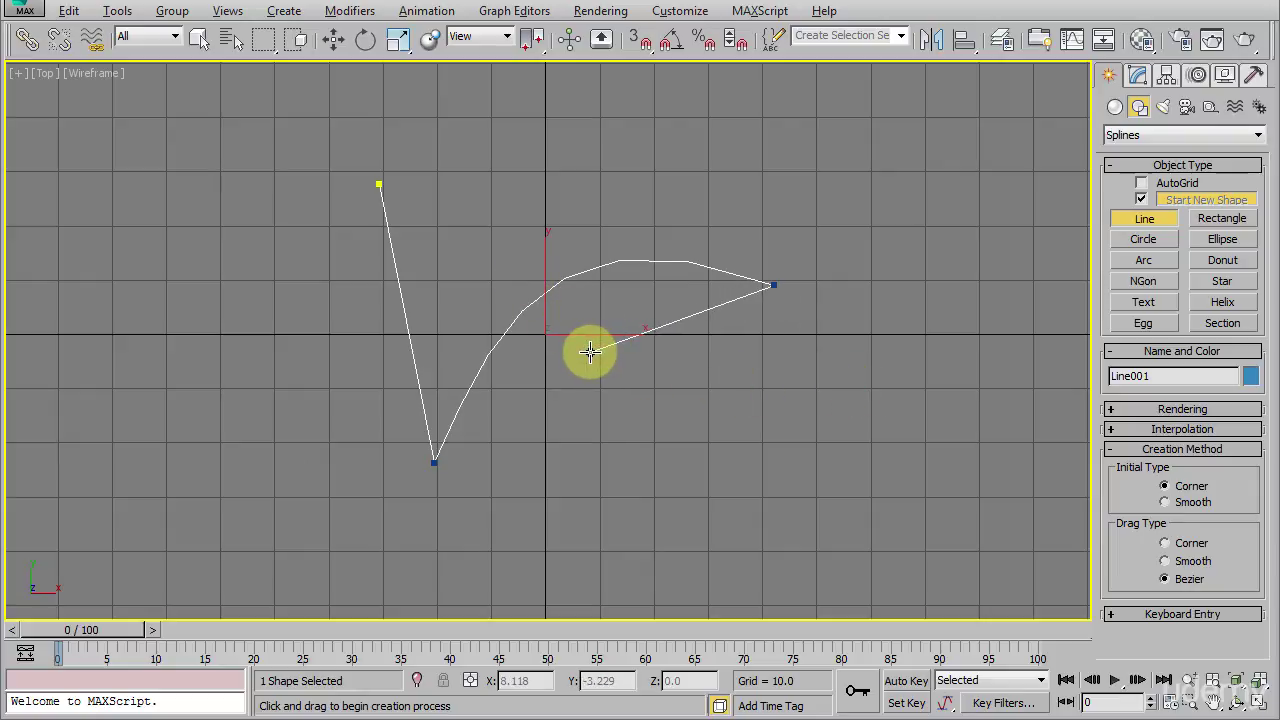
click(660, 530)
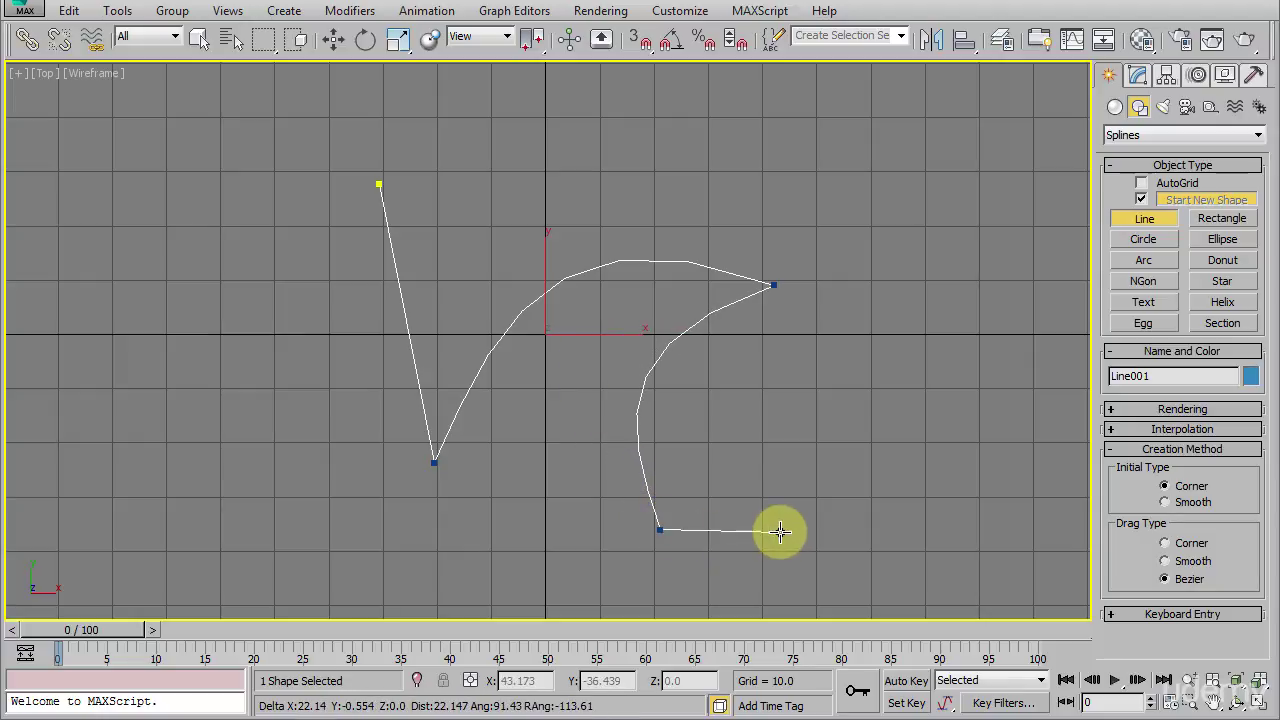
- Continue the line with two smaller wave crests using Bezier-corner vertices and corner troughs, and end it open
drag(864, 376, 926, 409)
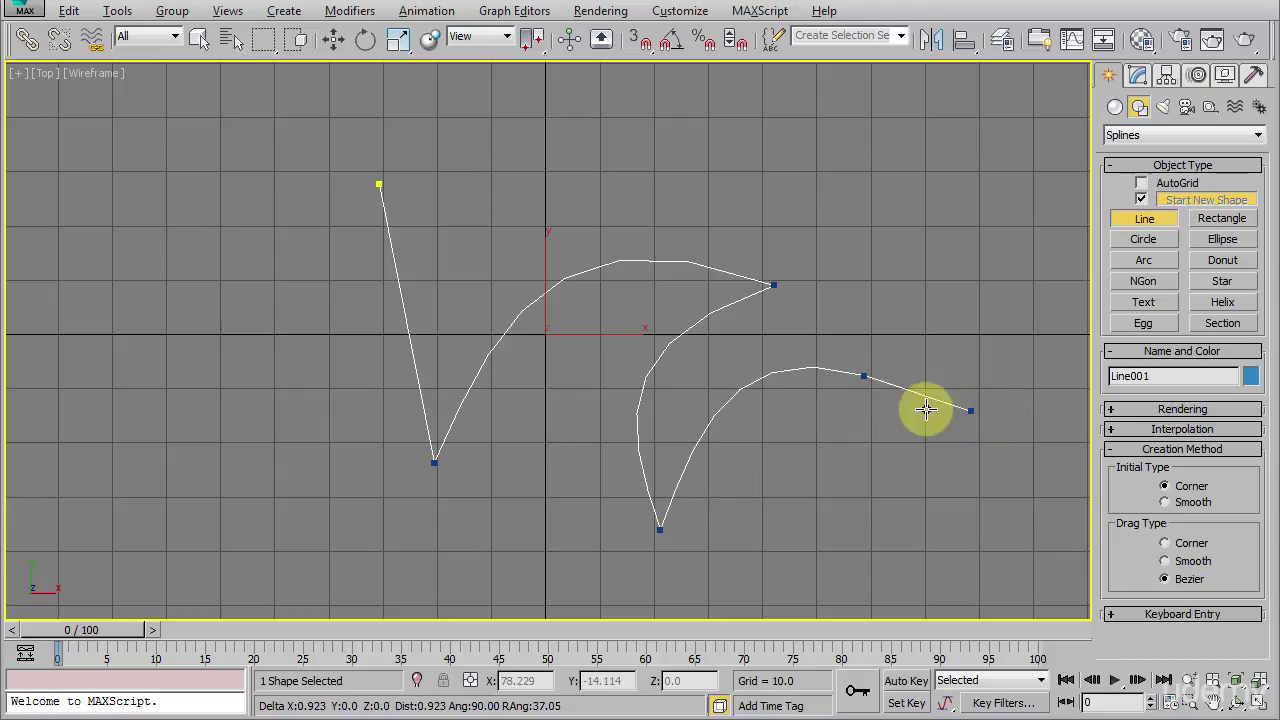
click(808, 546)
drag(974, 441, 915, 480)
click(917, 572)
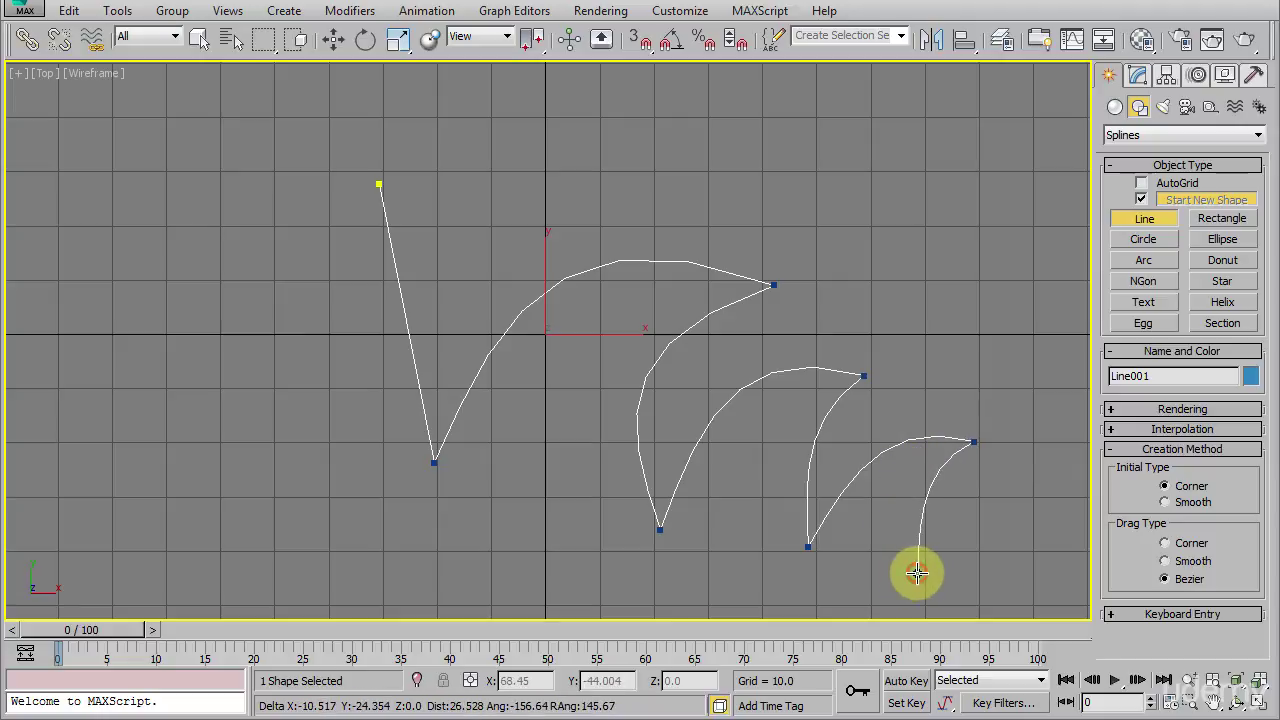
right_click(1006, 511)
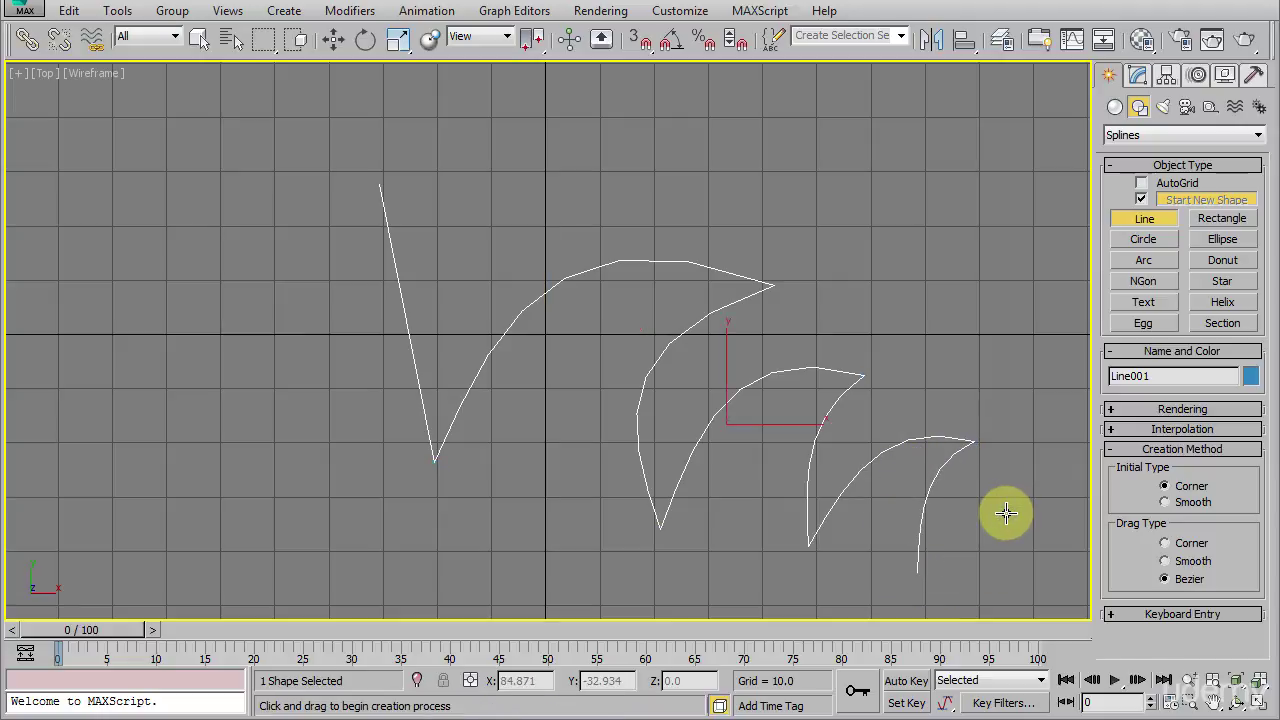
- Leave the Line tool and delete the wave-shaped line
right_click(889, 374)
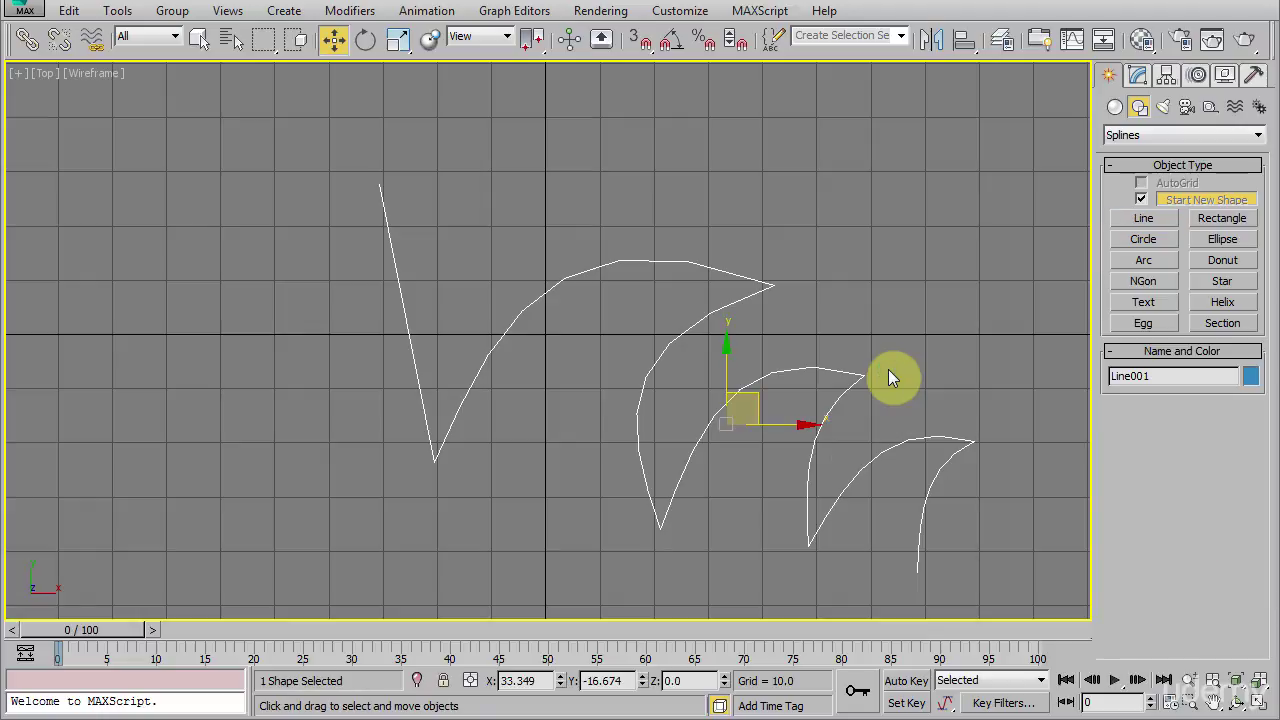
key(Delete)
middle_drag(668, 413, 691, 406)
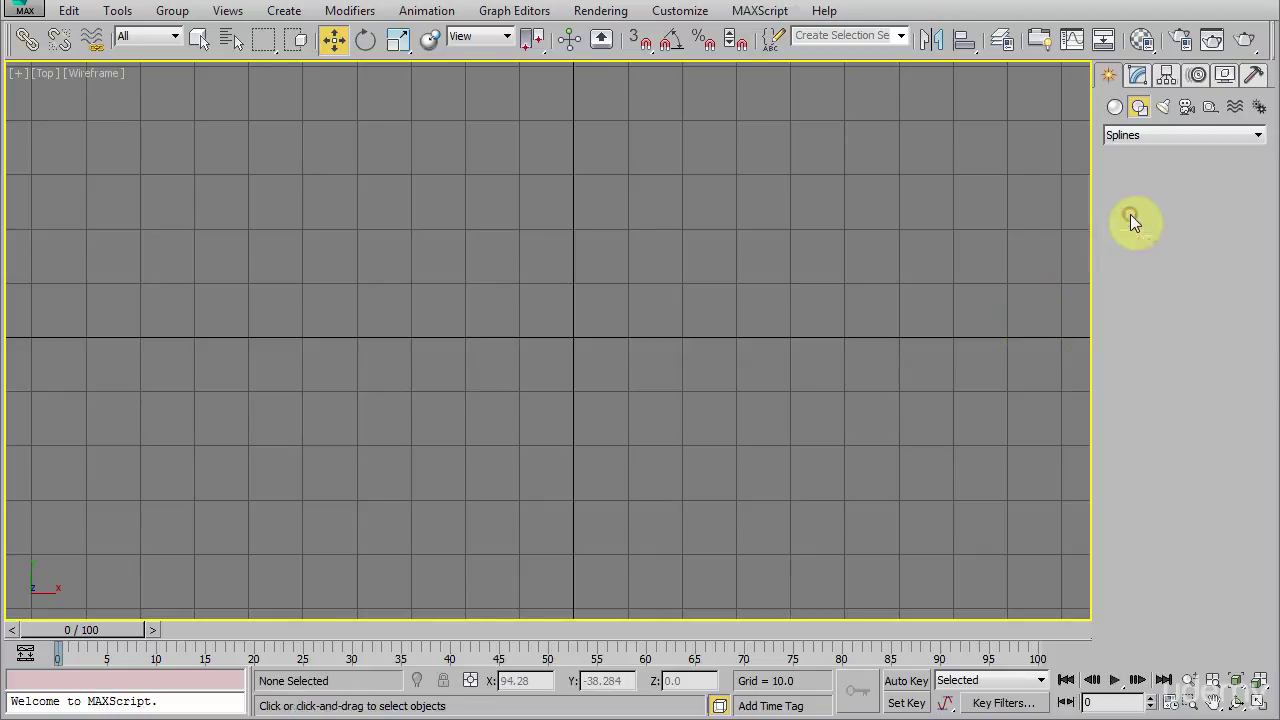
- Start a line tracing an eagle's beak and front neck, using Bezier-corner vertices at the beak tip and neck base and corner vertices elsewhere
click(1141, 218)
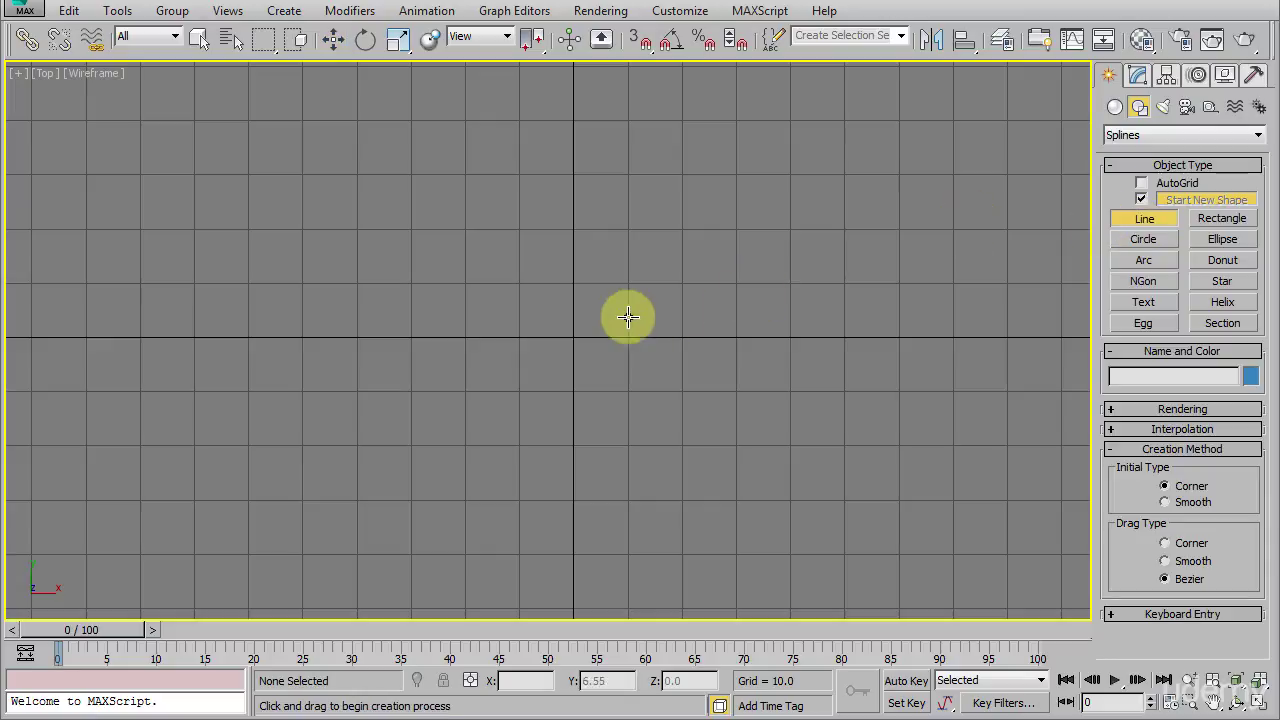
click(480, 273)
drag(413, 313, 398, 357)
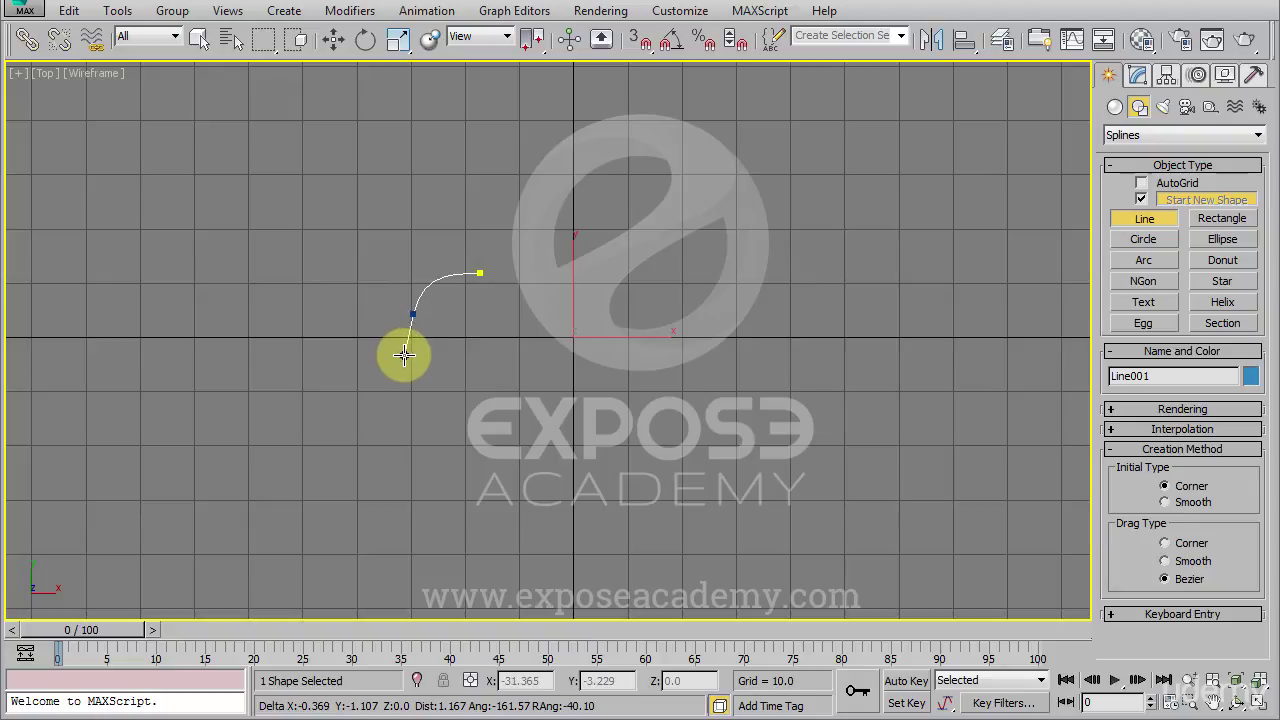
click(480, 323)
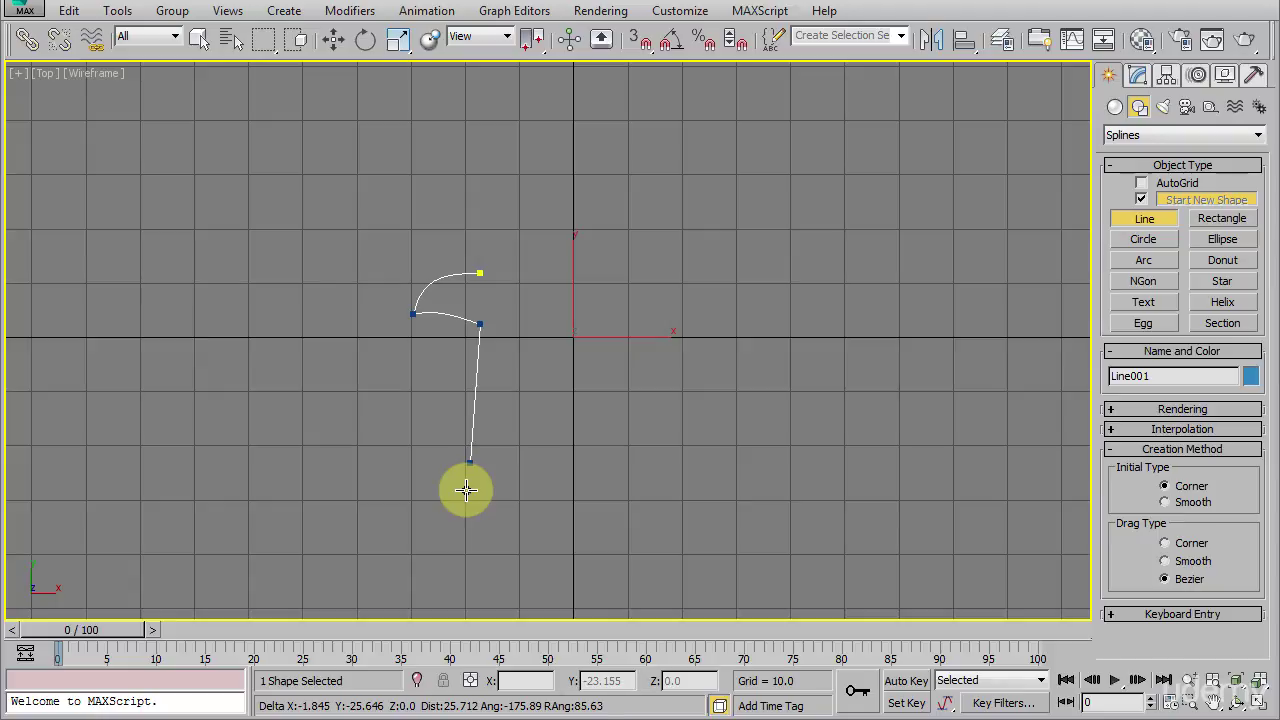
drag(456, 512, 443, 563)
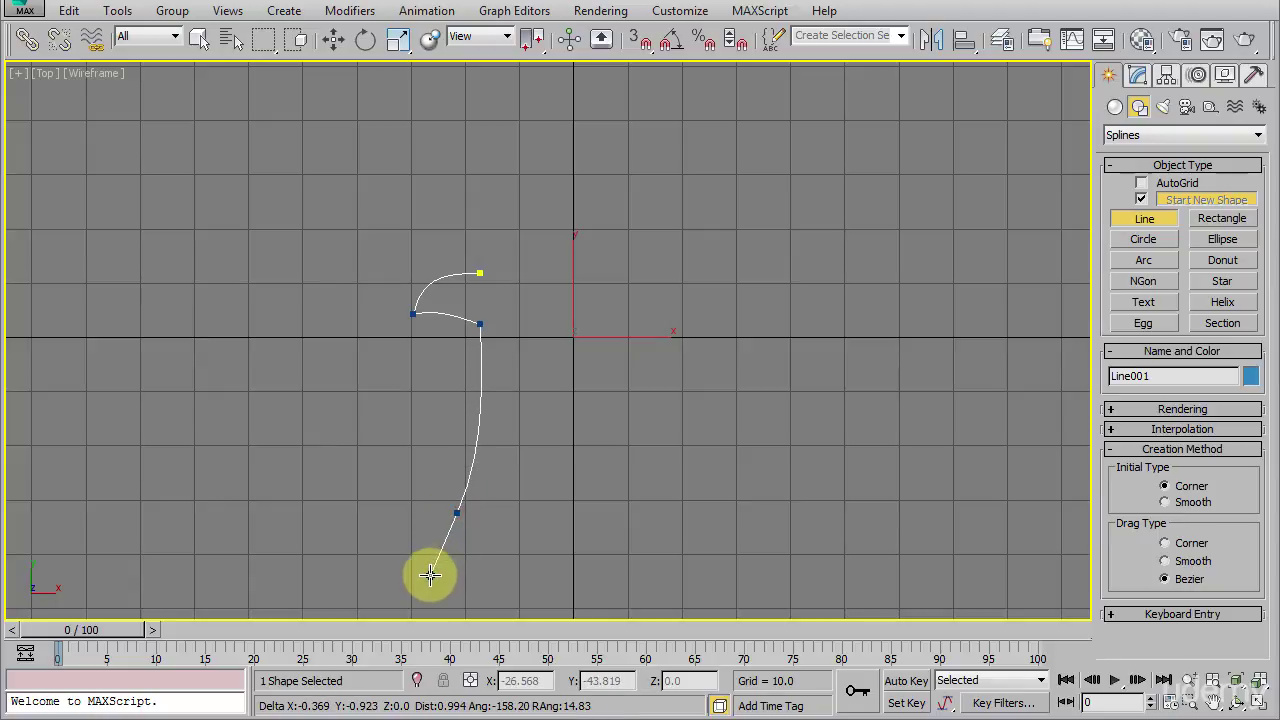
- Continue the line along the base of the neck as a feathered zigzag of ten corner vertices
click(490, 493)
click(512, 512)
click(536, 493)
click(558, 512)
click(581, 493)
click(602, 516)
click(621, 493)
click(636, 513)
click(649, 496)
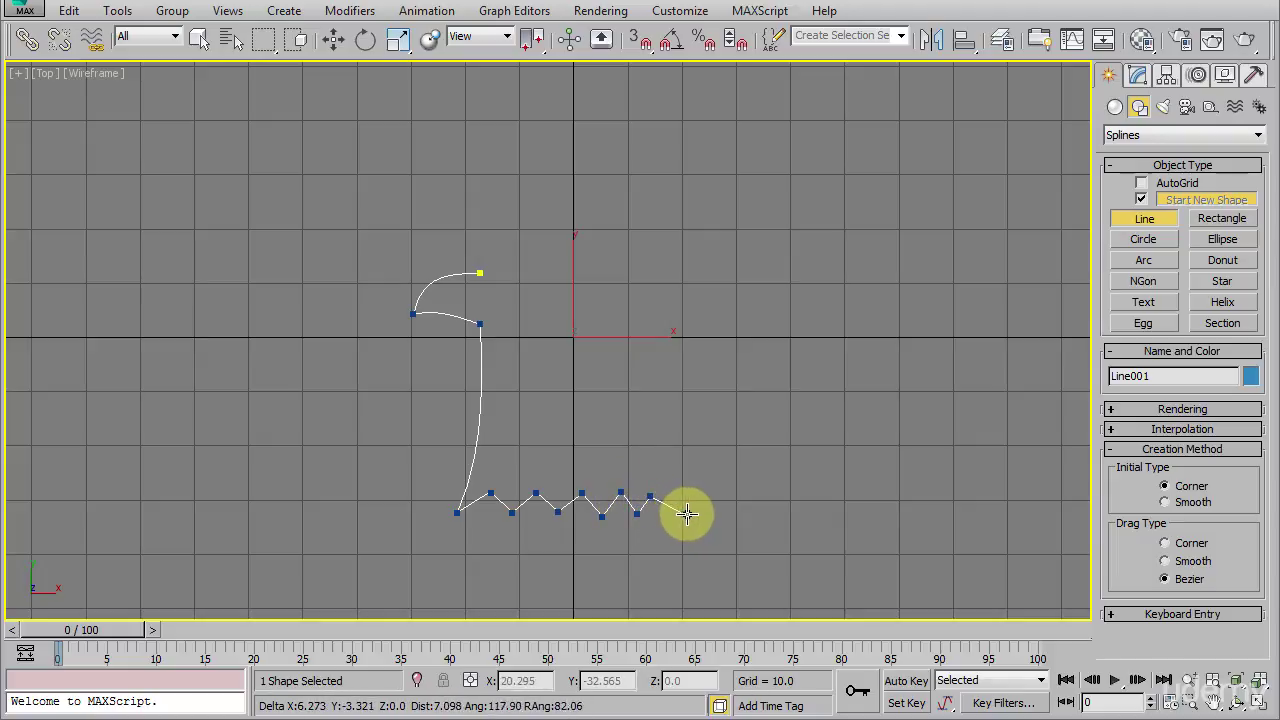
click(687, 513)
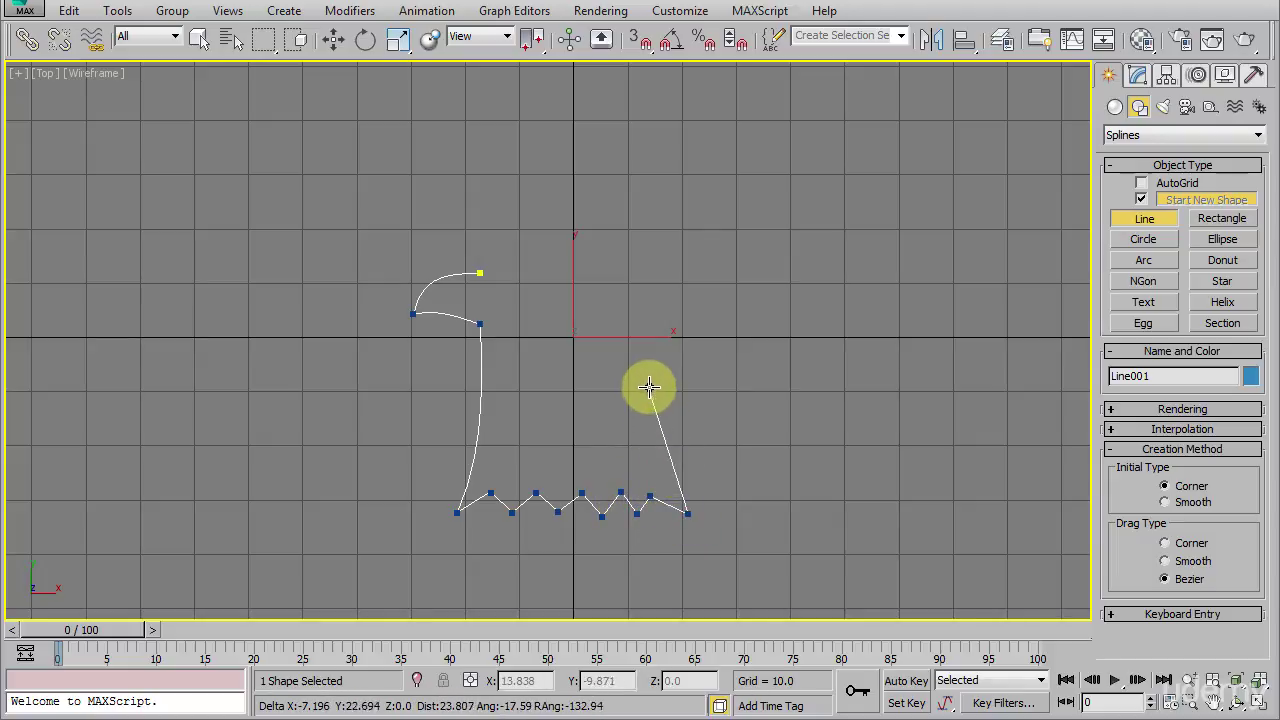
- Draw the back of the neck, the pointed rear crest and the rounded top of the head with curved vertices
drag(644, 364, 646, 331)
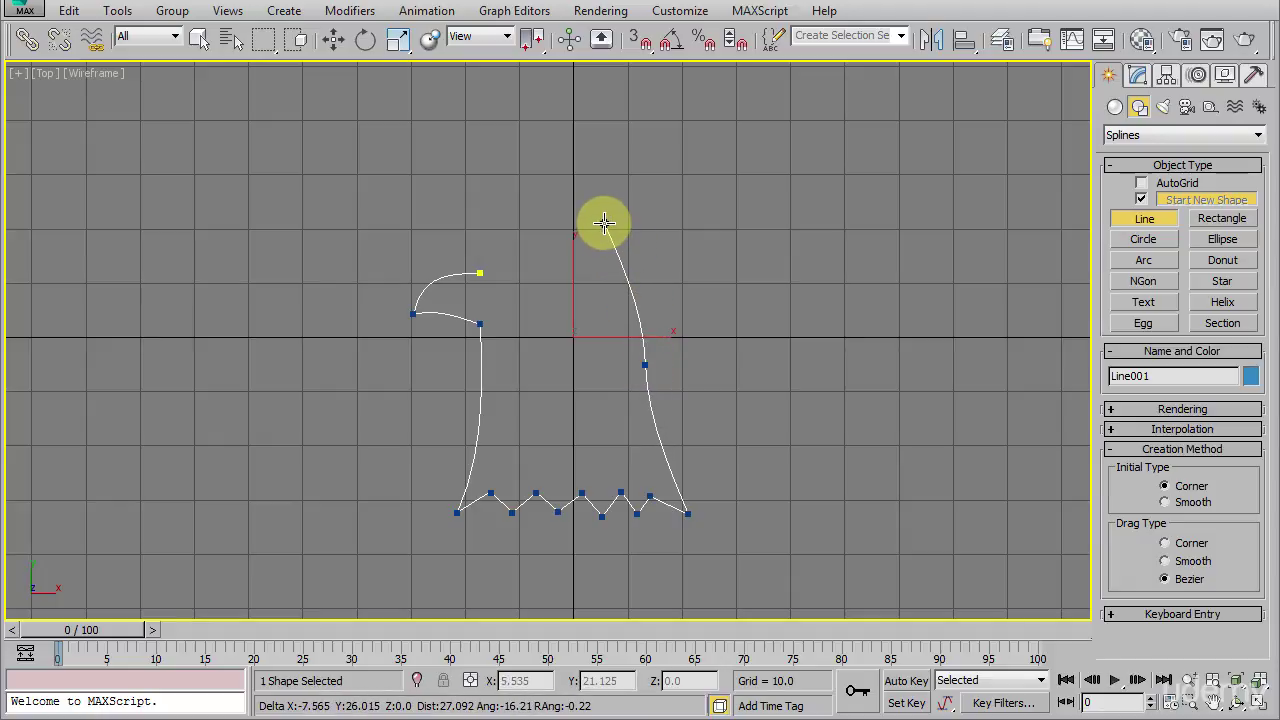
drag(601, 219, 557, 219)
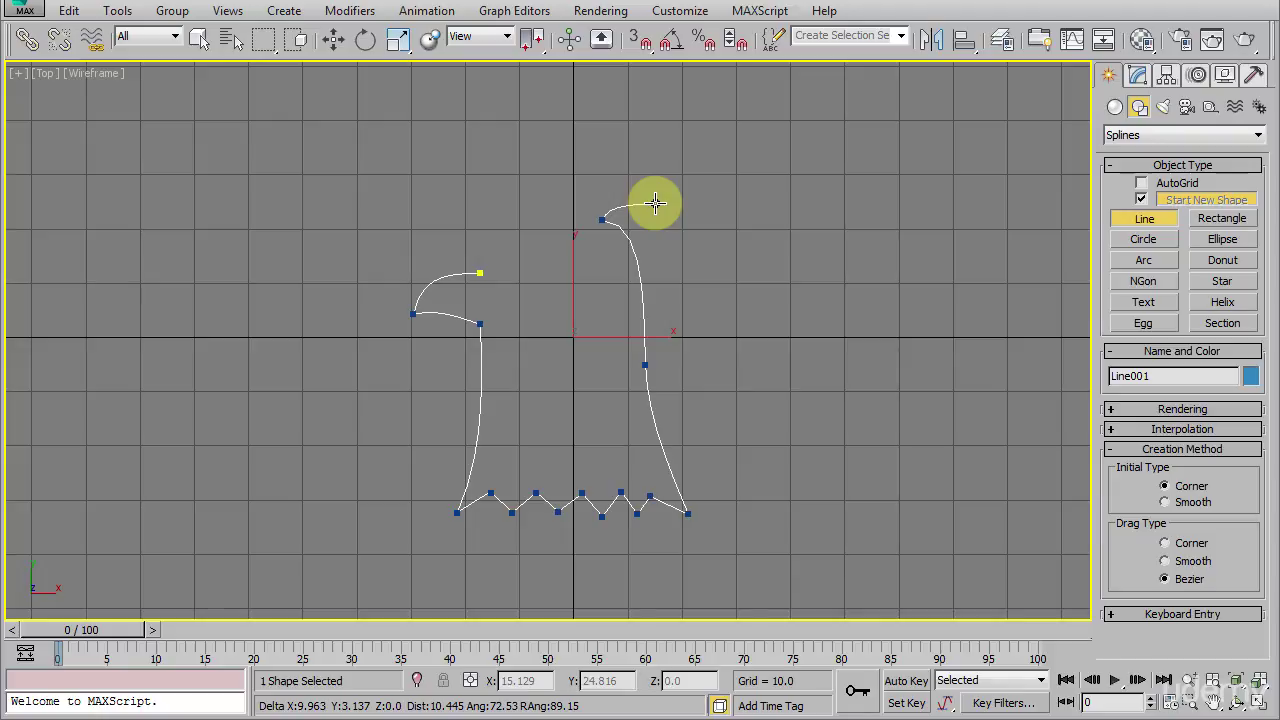
drag(655, 204, 676, 205)
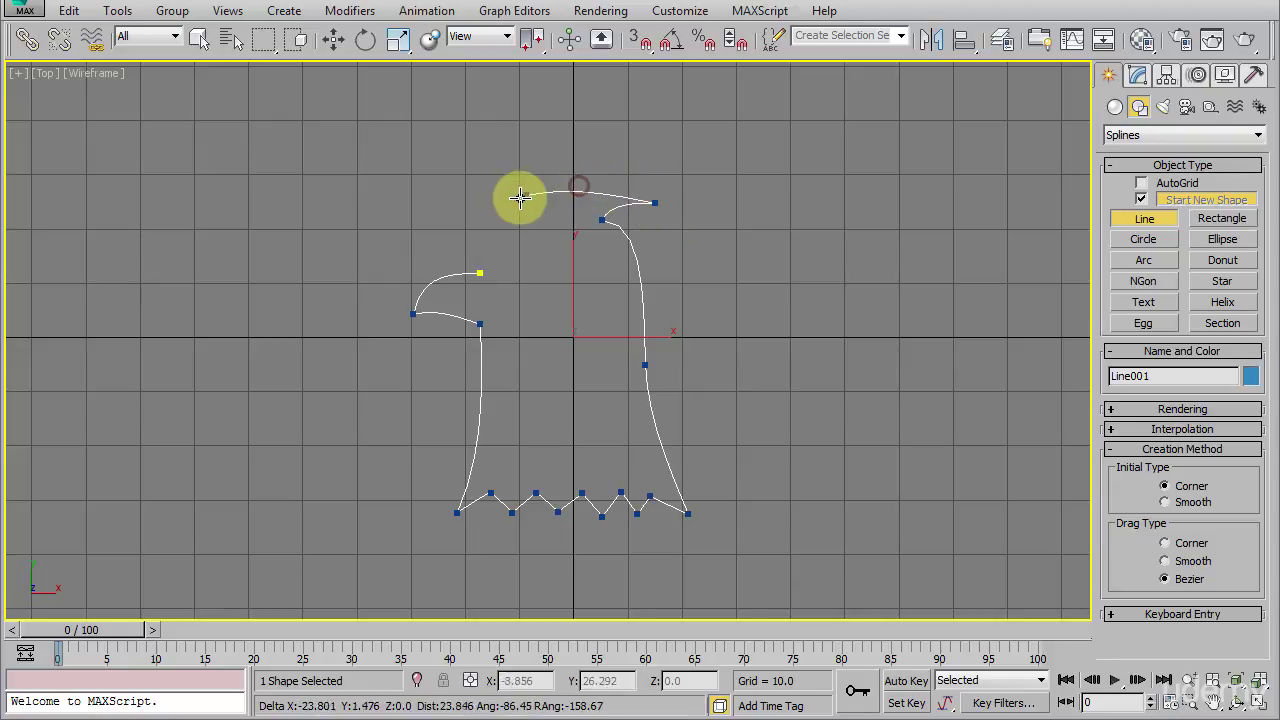
drag(481, 231, 469, 259)
- Close the spline at its first vertex and delete the eagle-head shape
click(480, 273)
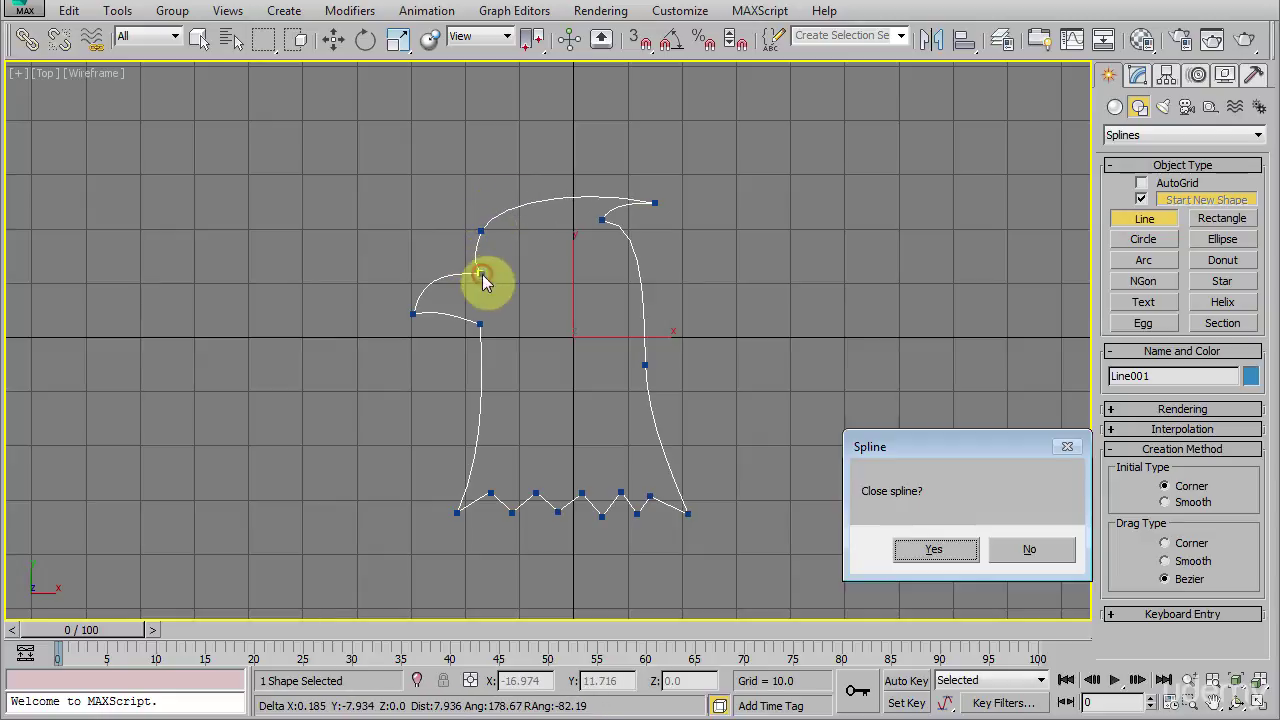
click(912, 549)
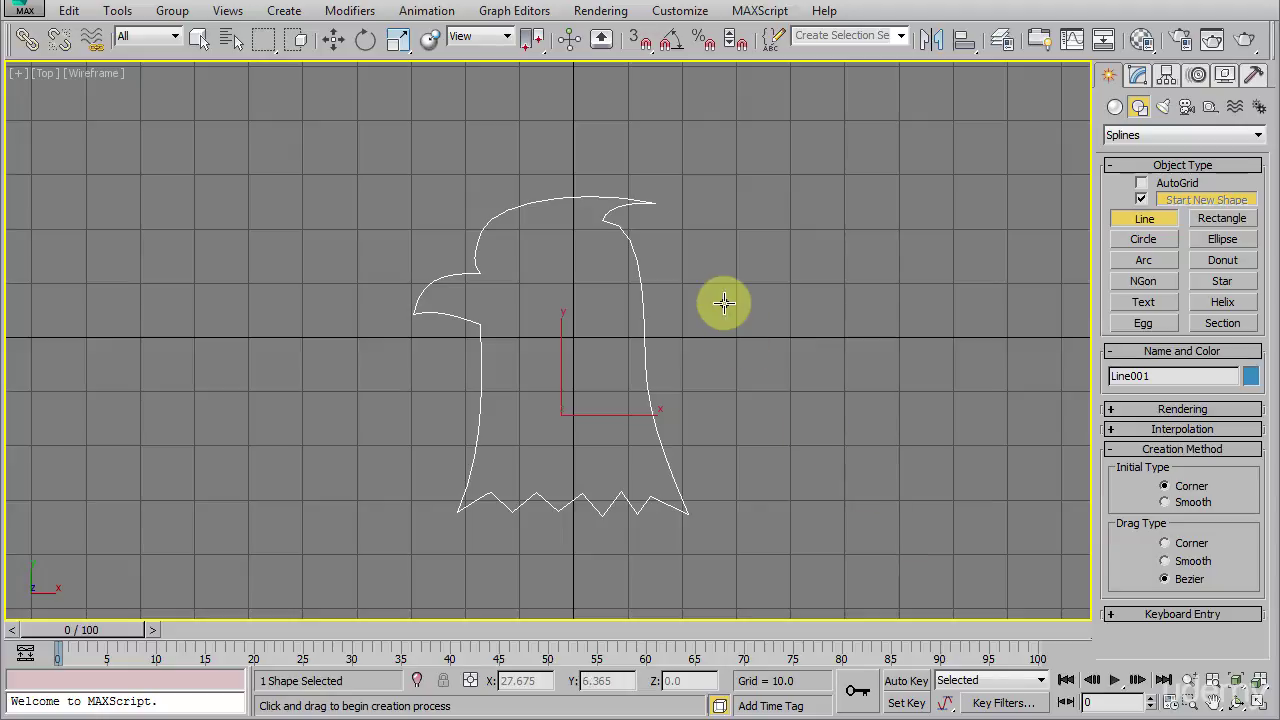
key(w)
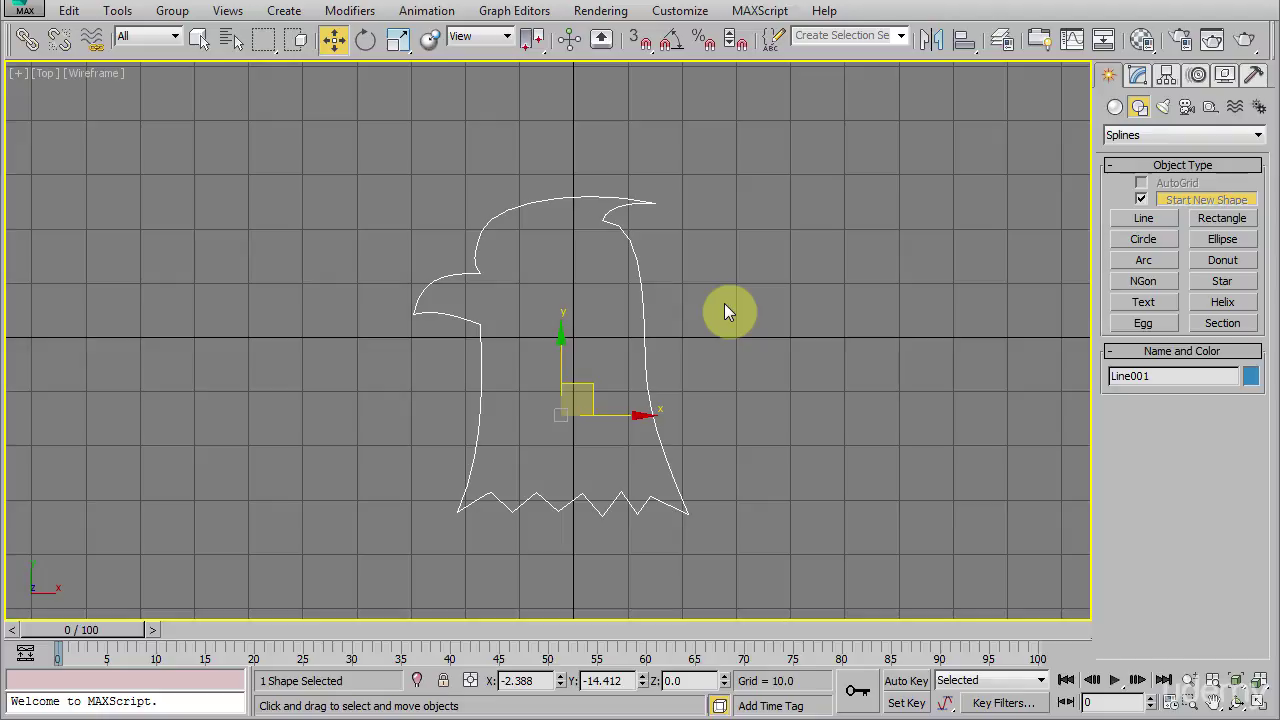
key(Delete)
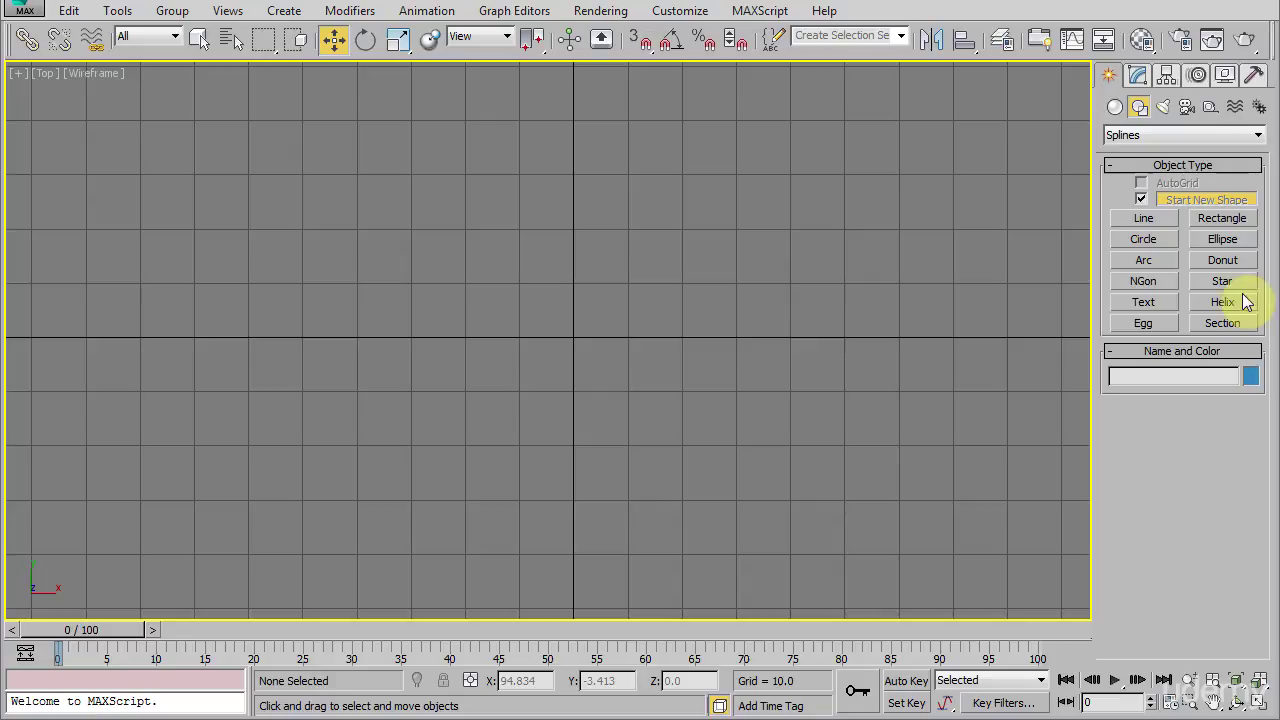
- Draw an open zigzag line across the grid with seven corner vertices
click(1128, 218)
click(287, 231)
click(295, 482)
click(421, 261)
click(517, 509)
click(625, 289)
click(706, 518)
click(801, 323)
right_click(846, 226)
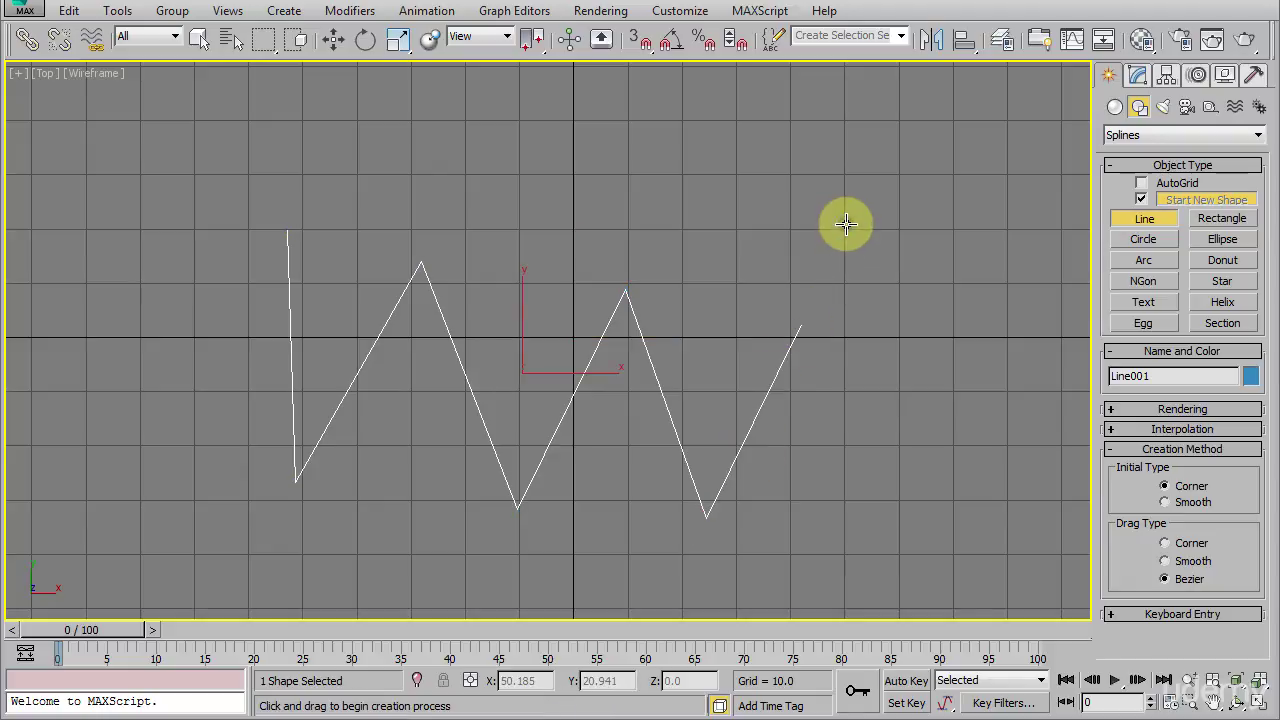
- Edit the zigzag at vertex level, convert its third vertex to Smooth and move that vertex slightly down
click(1142, 77)
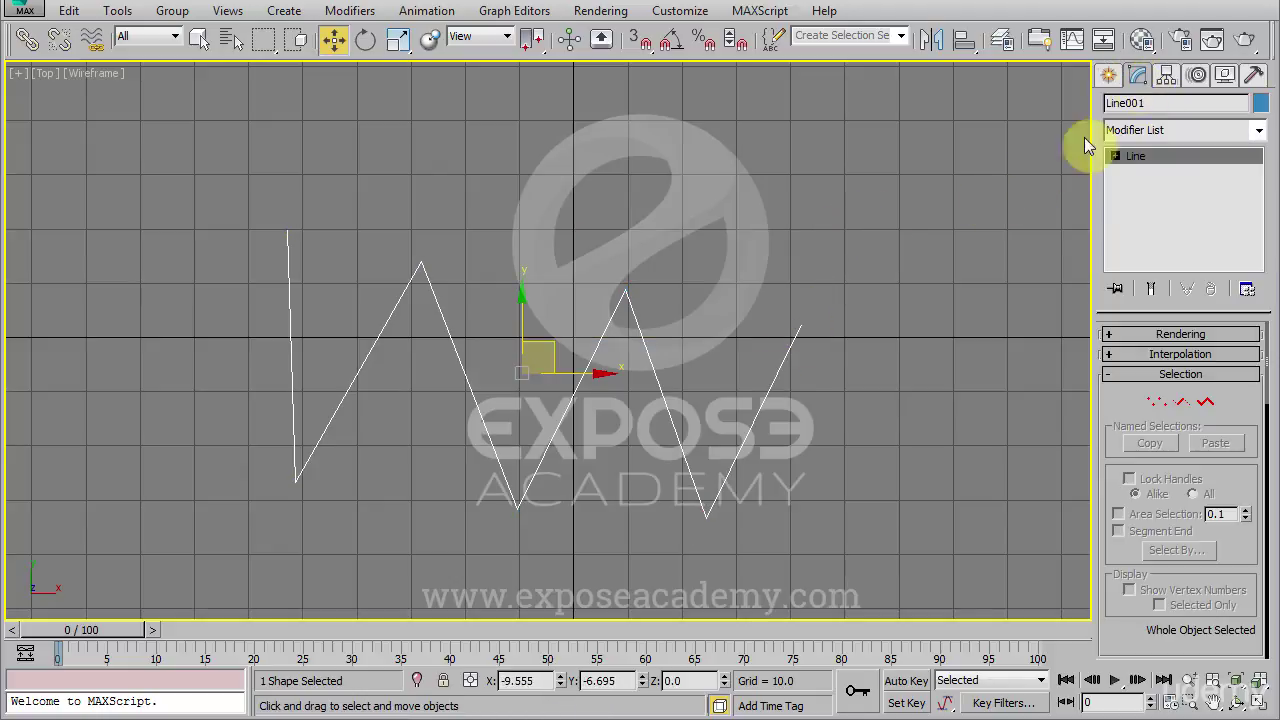
click(1156, 401)
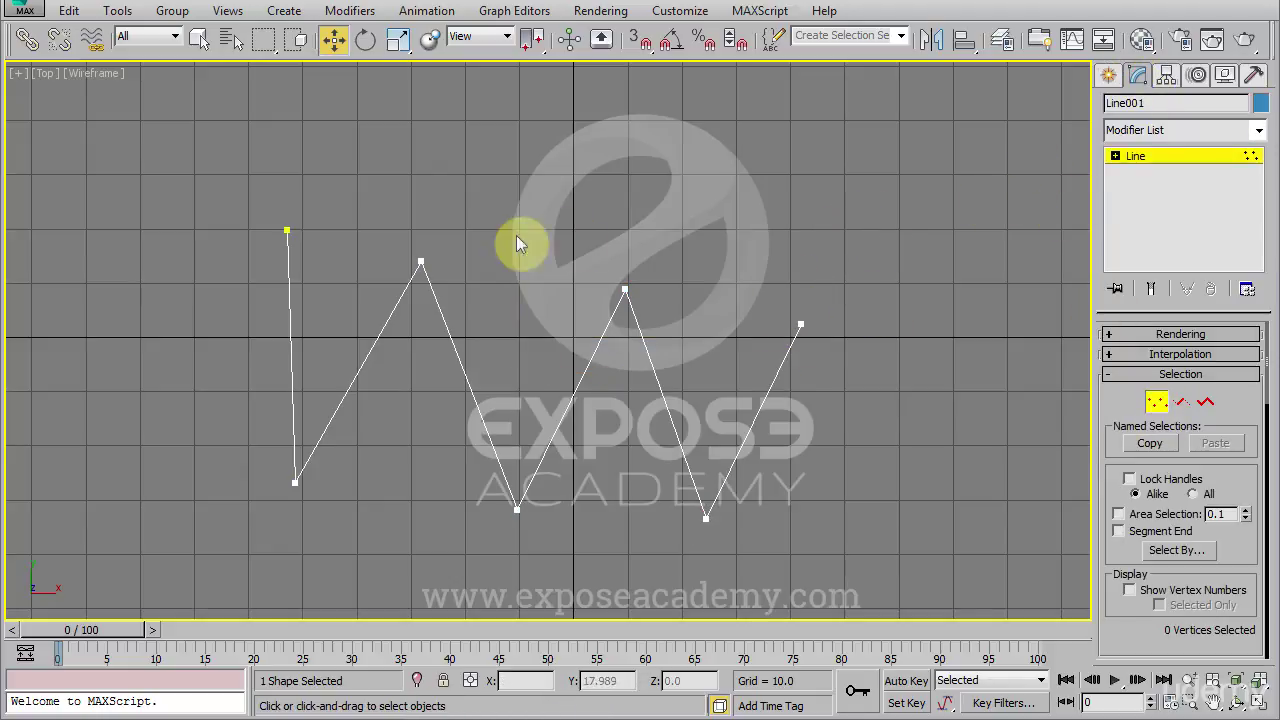
click(421, 262)
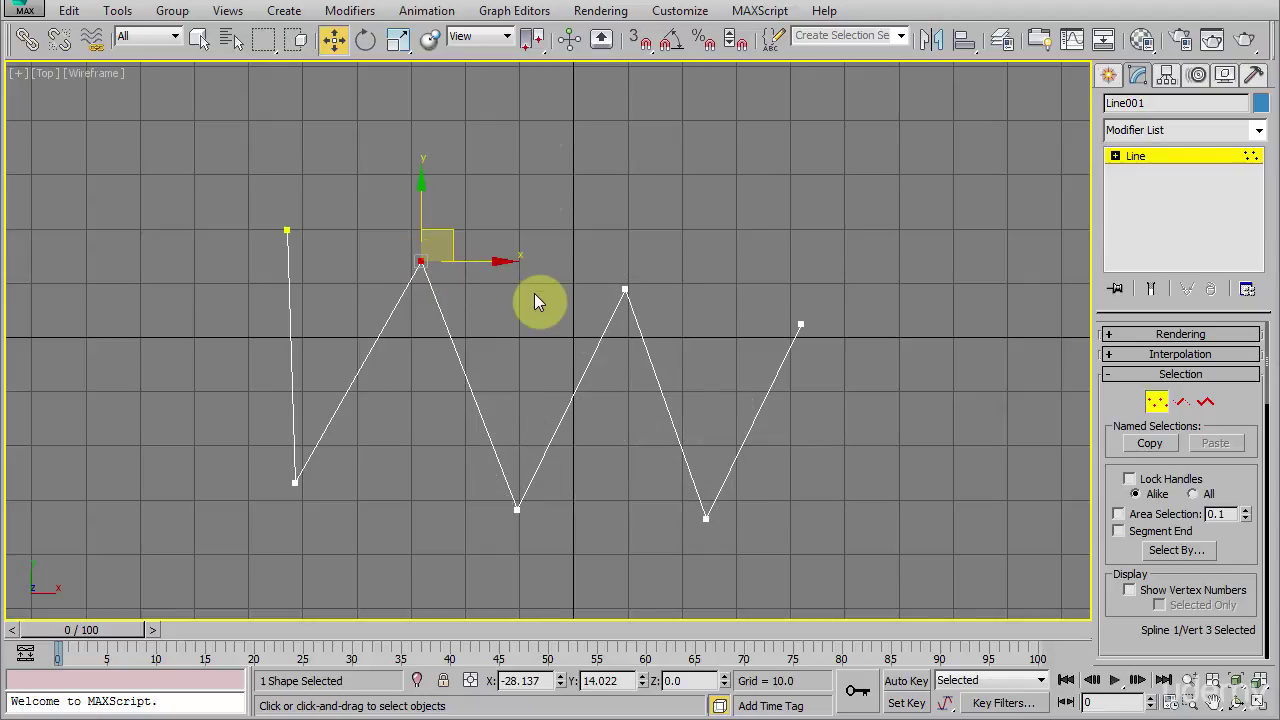
right_click(530, 292)
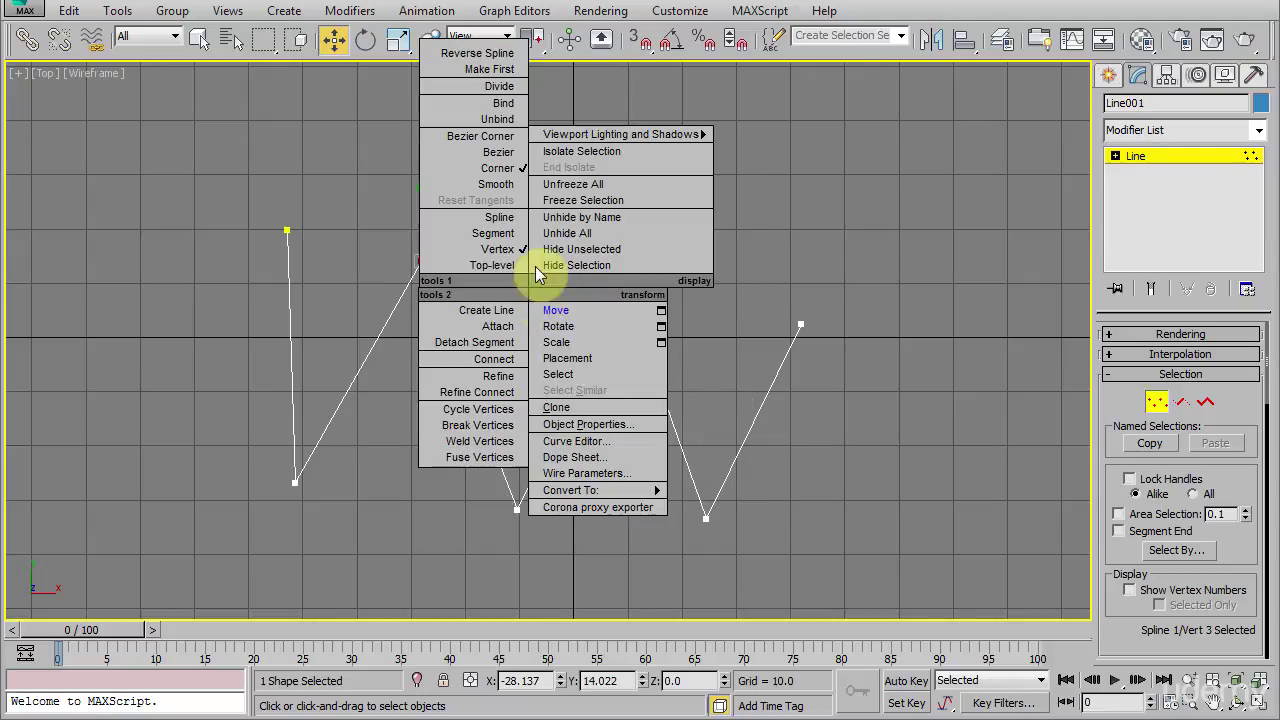
click(496, 184)
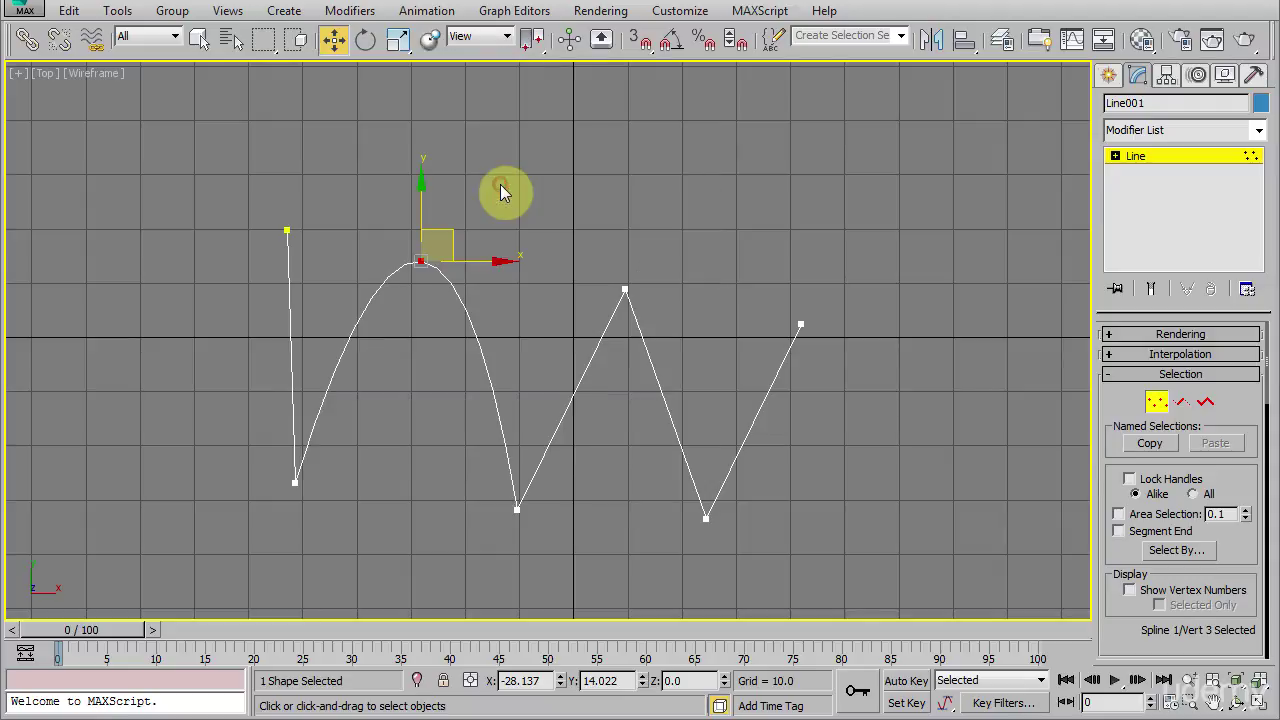
drag(452, 233, 449, 262)
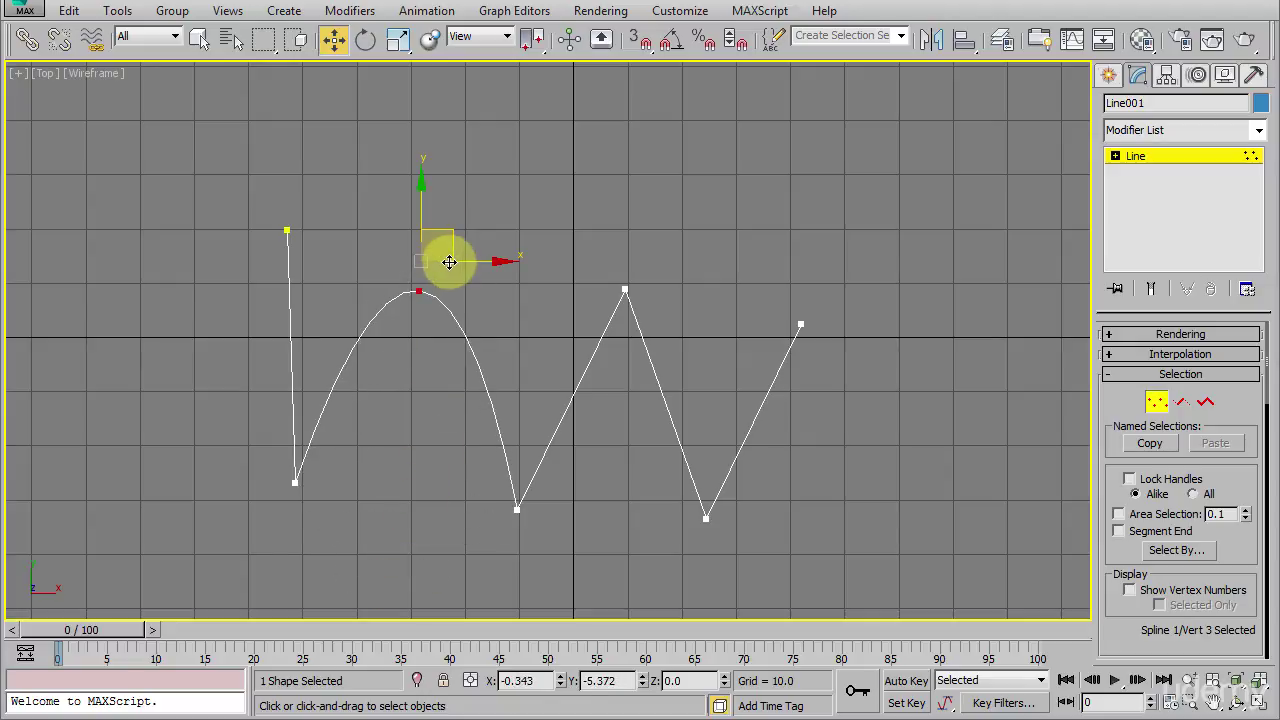
- Convert the third vertex to Bezier and tilt and resize its linked tangent handles
right_click(565, 217)
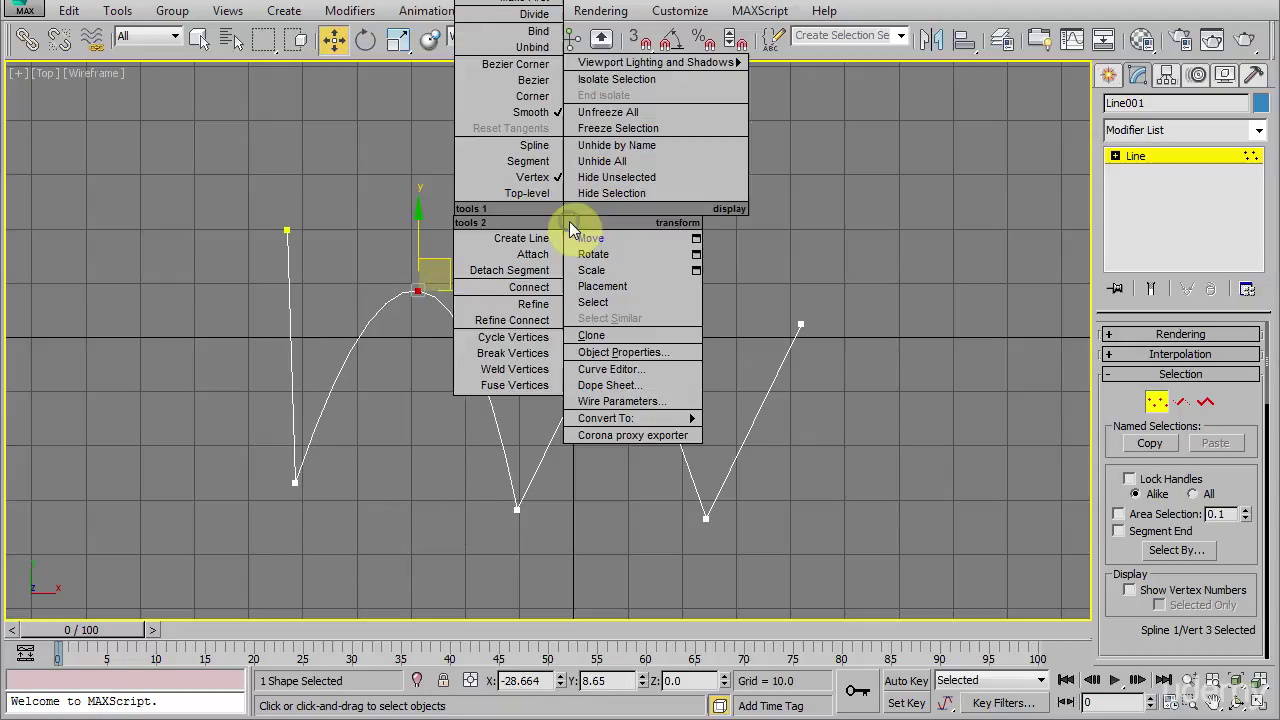
click(550, 86)
drag(384, 288, 323, 272)
mouse_move(511, 311)
mouse_down()
mouse_move(451, 326)
mouse_move(280, 246)
mouse_move(311, 317)
mouse_move(507, 385)
mouse_move(631, 314)
mouse_move(300, 194)
mouse_move(257, 357)
mouse_move(521, 356)
mouse_move(534, 323)
mouse_move(491, 317)
mouse_up()
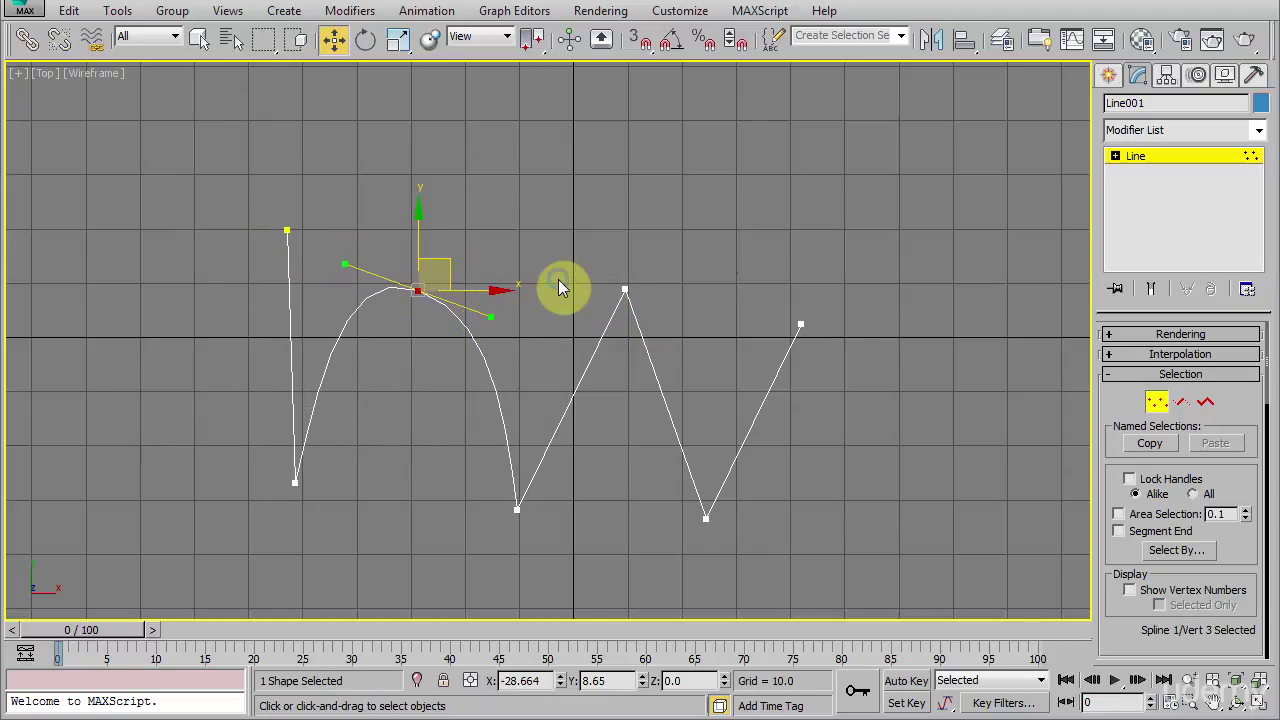
- Convert the third vertex to Bezier Corner and reposition each of its two tangent handles independently
right_click(560, 288)
click(517, 127)
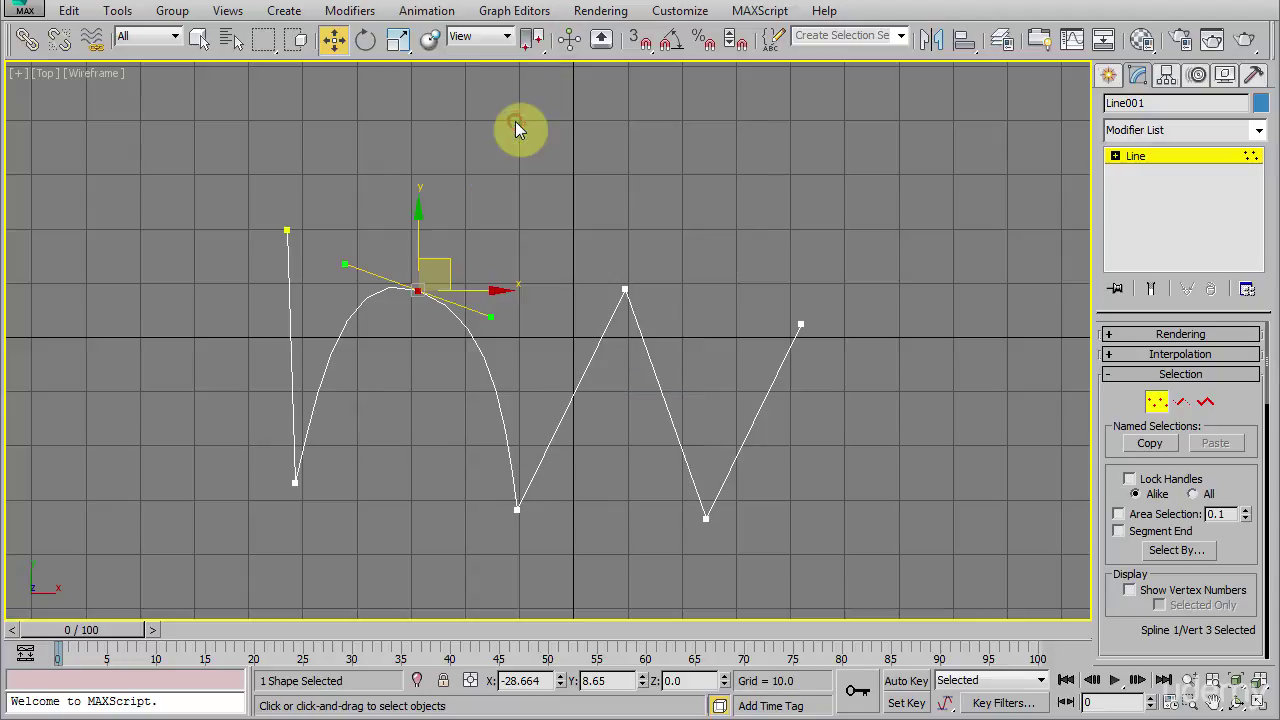
mouse_move(491, 317)
mouse_down()
mouse_move(477, 331)
mouse_move(338, 354)
mouse_move(511, 329)
mouse_up()
drag(344, 264, 322, 288)
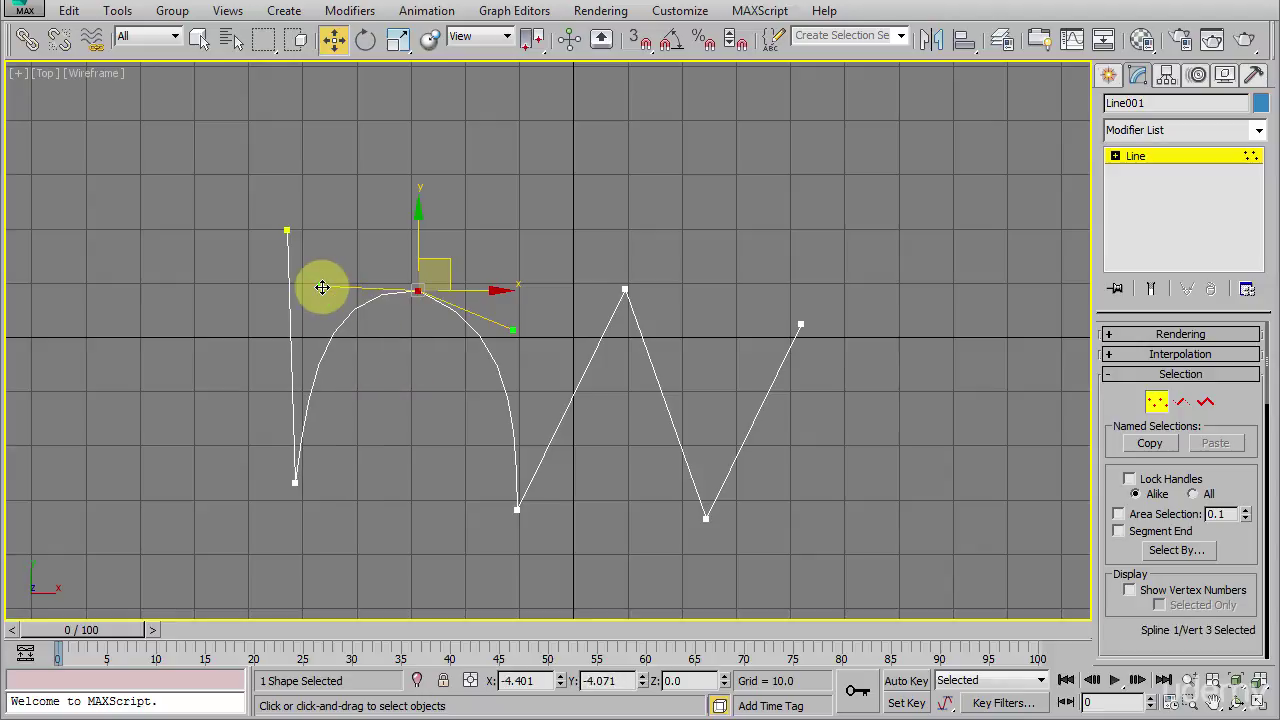